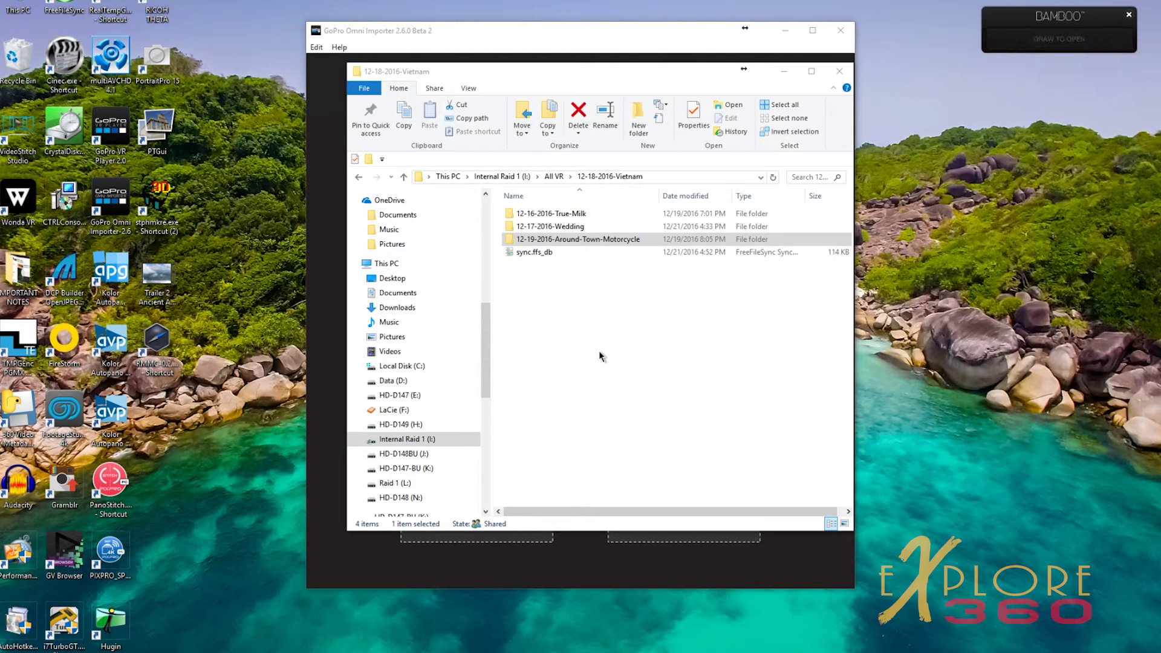
- Open 12-19-2016-Around-Town-Motorcycle's Cameras folder, check CAM1, then switch to the Omni Importer
{"action": "left_click", "coordinate": [546, 244]}
{"action": "double_click", "coordinate": [578, 239]}
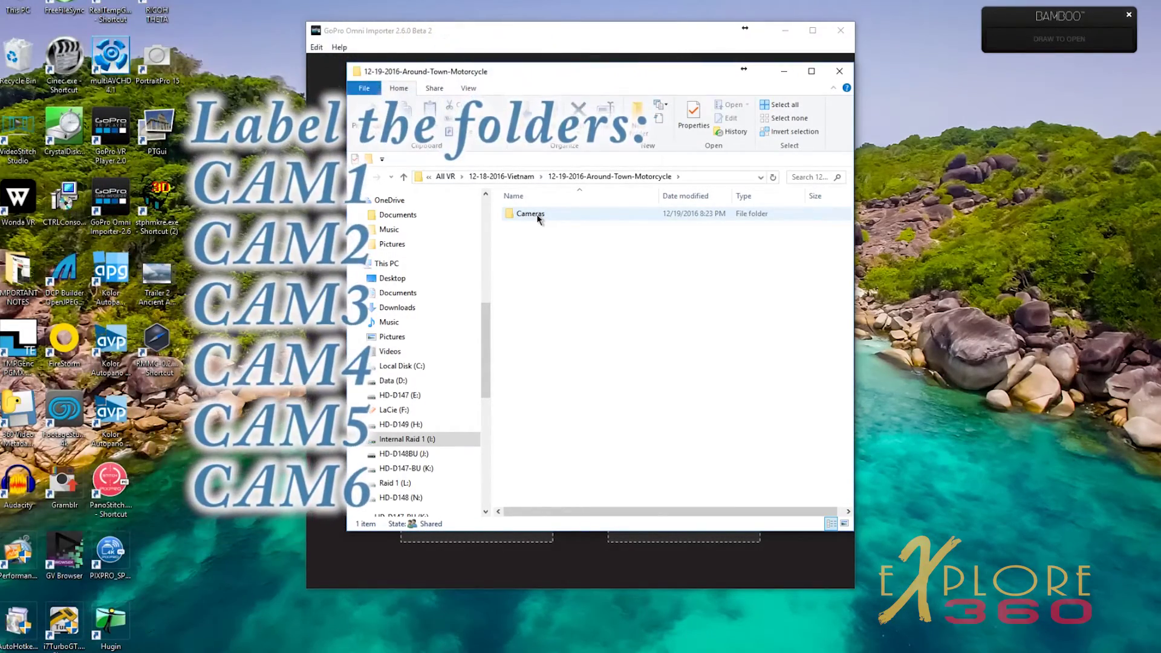
{"action": "double_click", "coordinate": [537, 215]}
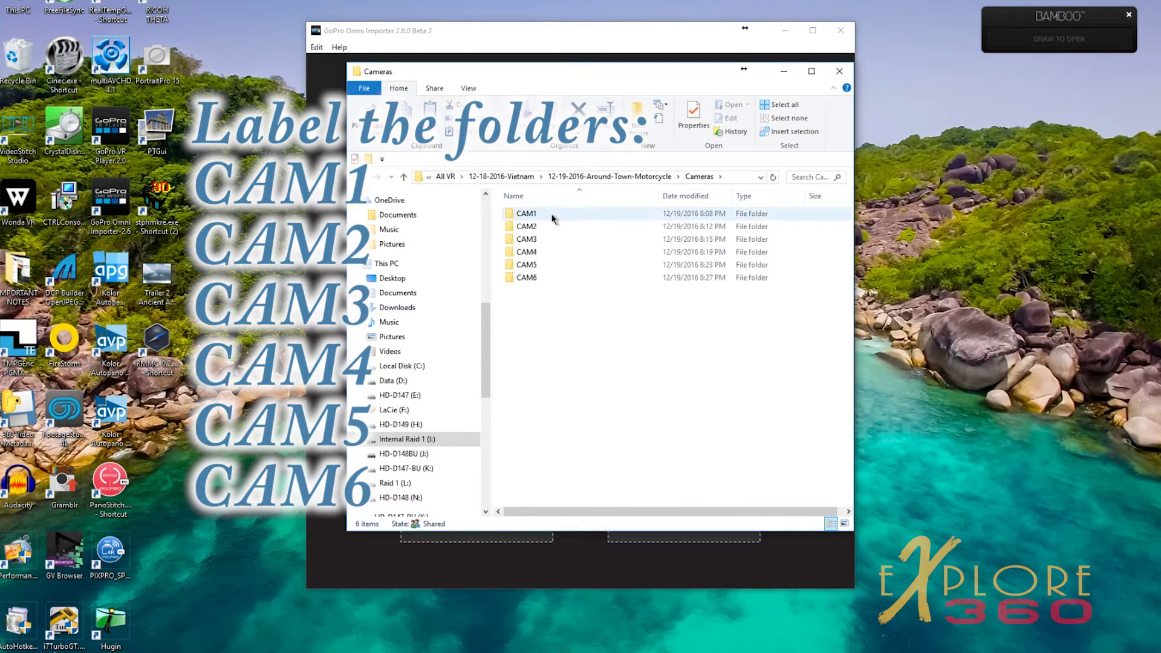
{"action": "double_click", "coordinate": [551, 216]}
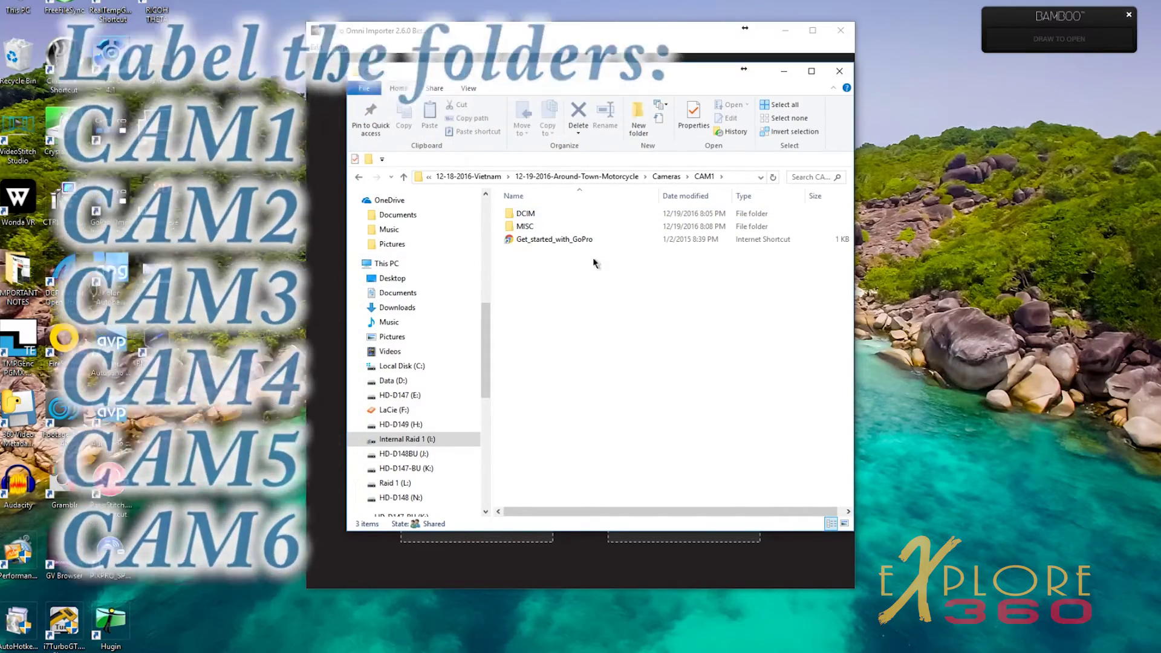
{"action": "left_click", "coordinate": [663, 176]}
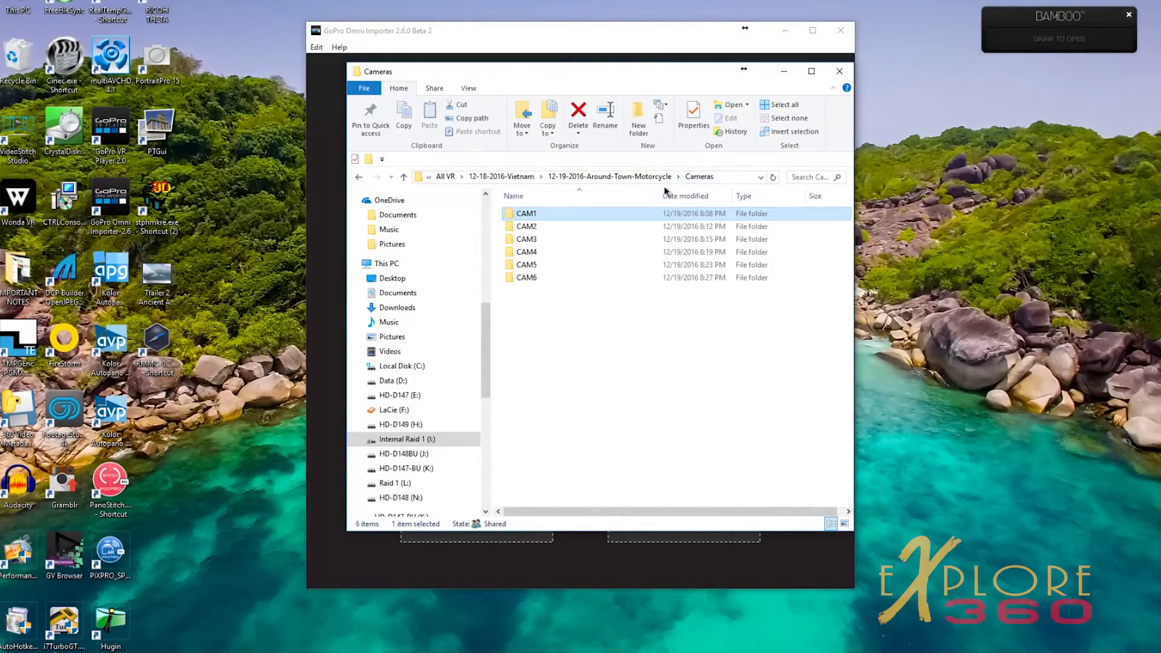
{"action": "left_click", "coordinate": [603, 33]}
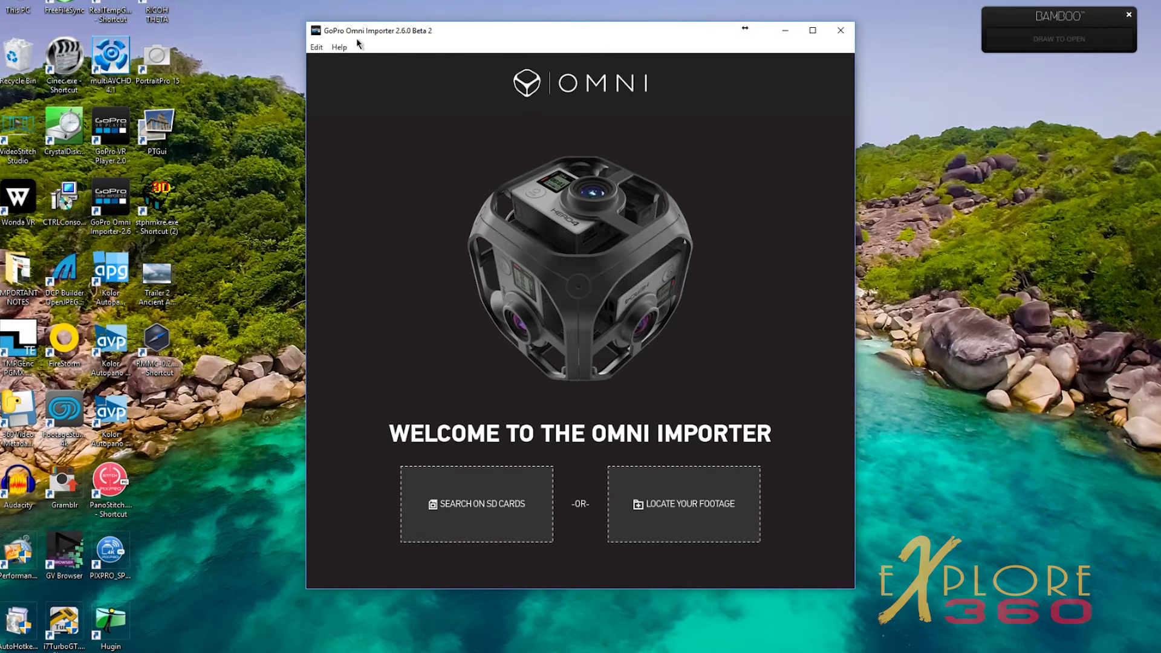
- Maximize the importer window and begin locating the footage folder
{"action": "left_click", "coordinate": [812, 30]}
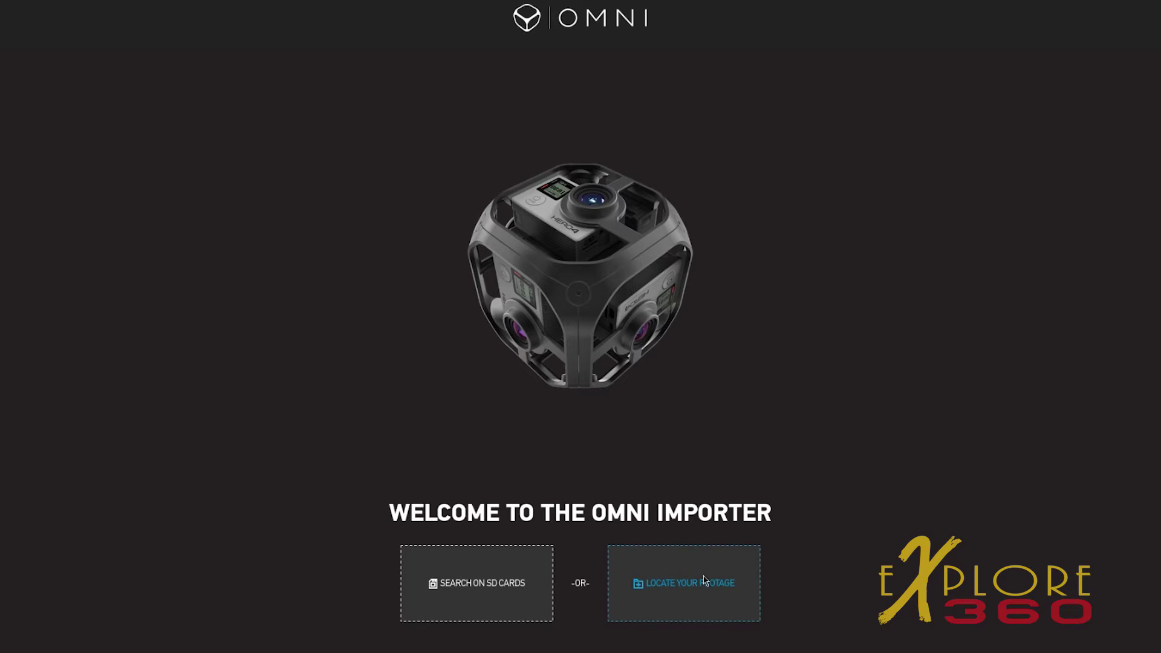
{"action": "left_click", "coordinate": [704, 580]}
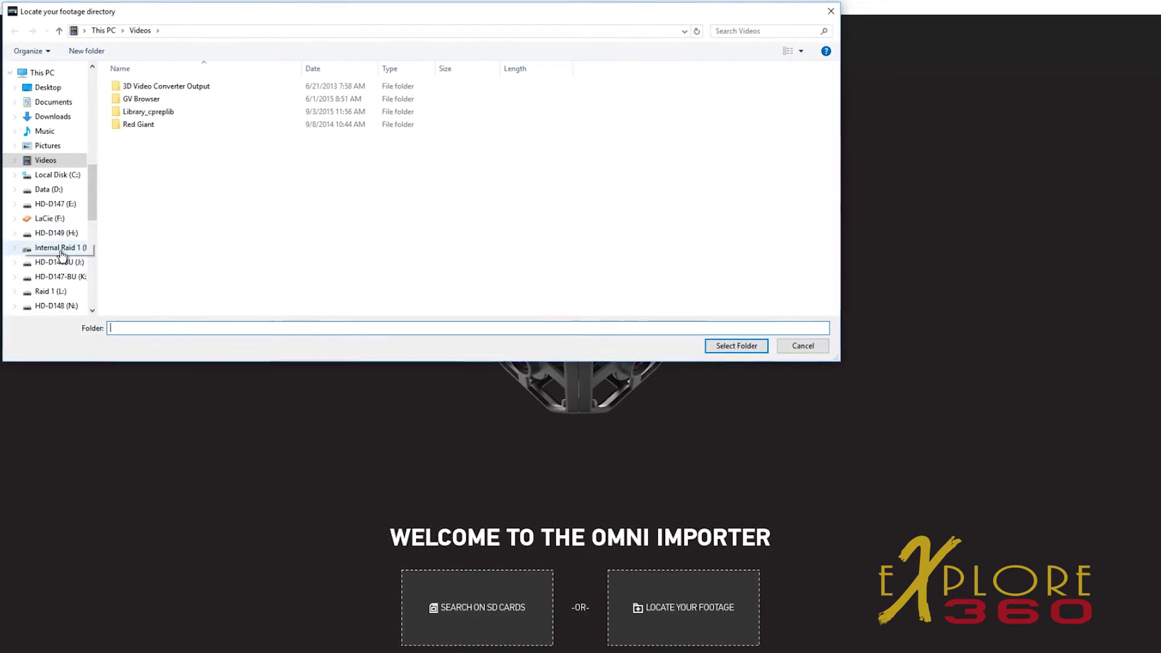
- Choose I: > All VR > 12-18-2016-Vietnam > 12-19-2016-Around-Town-Motorcycle > Cameras as the footage folder
{"action": "left_click", "coordinate": [72, 246]}
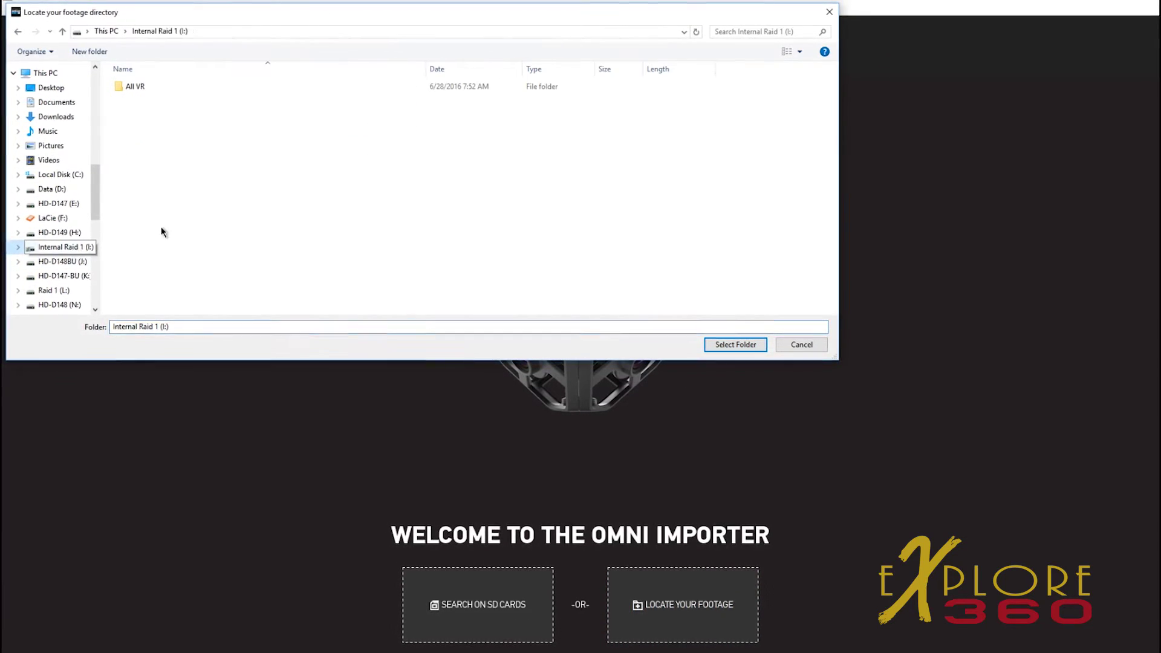
{"action": "double_click", "coordinate": [139, 89]}
{"action": "left_click", "coordinate": [205, 153]}
{"action": "double_click", "coordinate": [206, 154]}
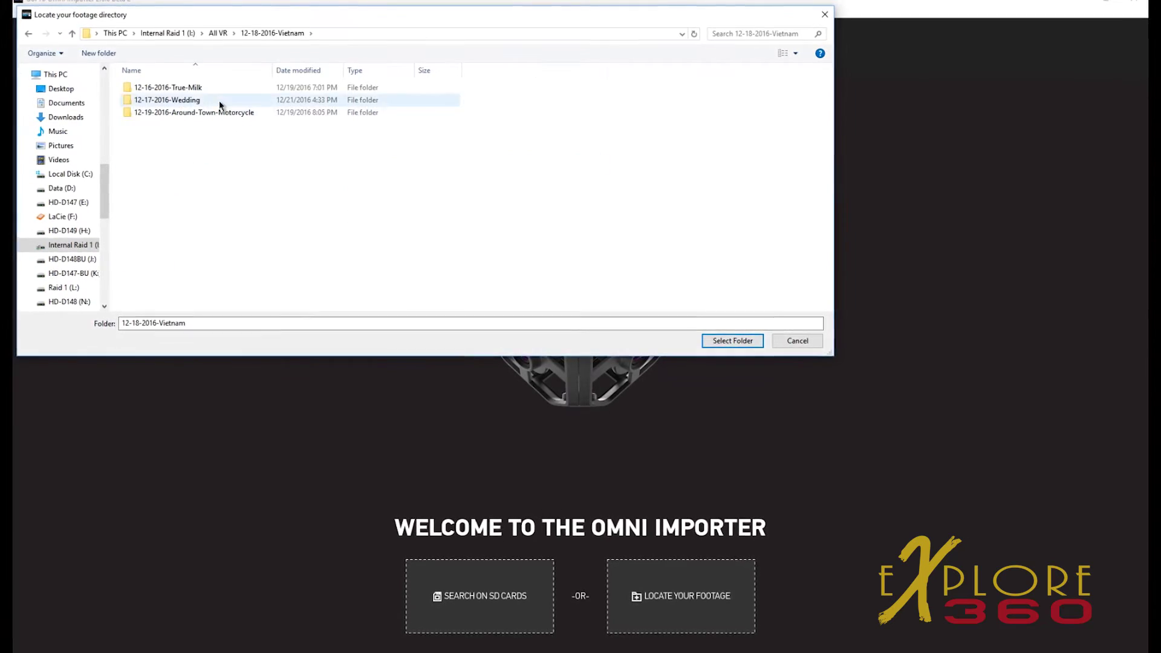
{"action": "double_click", "coordinate": [213, 114]}
{"action": "left_click", "coordinate": [157, 88]}
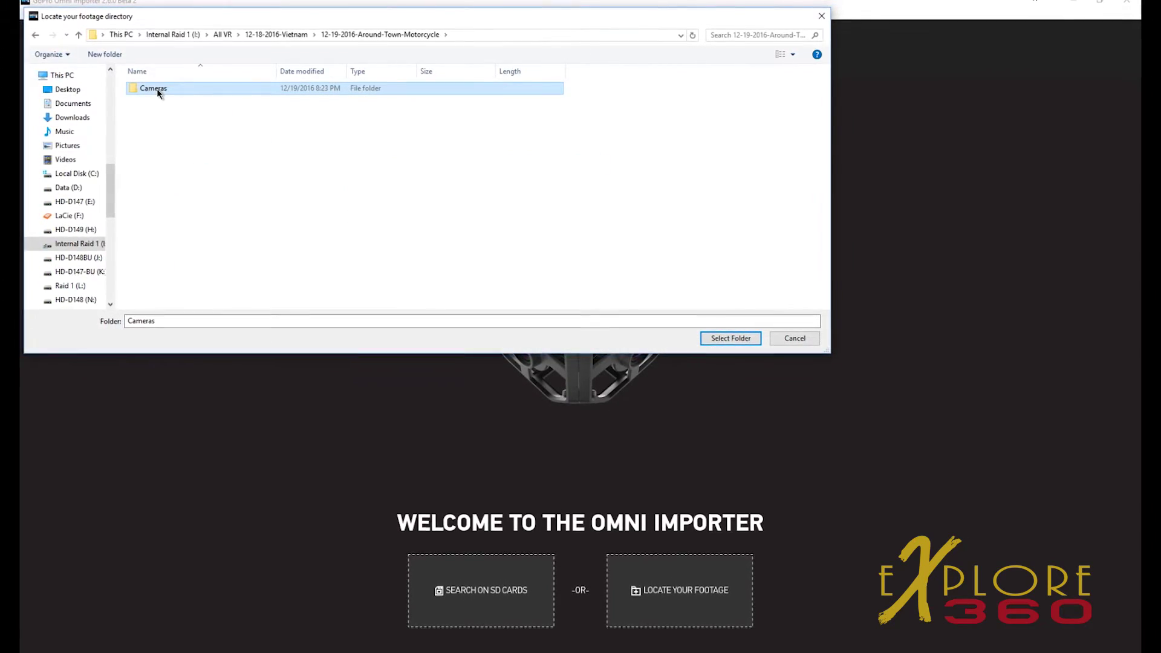
{"action": "left_click", "coordinate": [730, 337]}
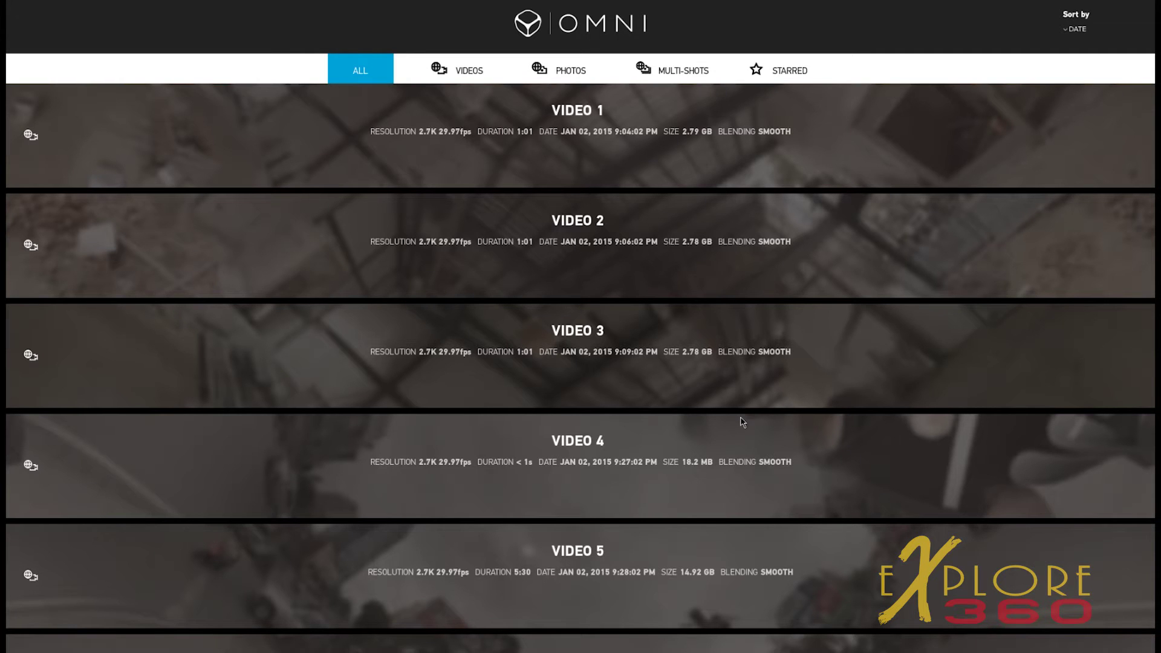
- Preview Video 1 in the player, playing it briefly then pausing
{"action": "left_click", "coordinate": [953, 160]}
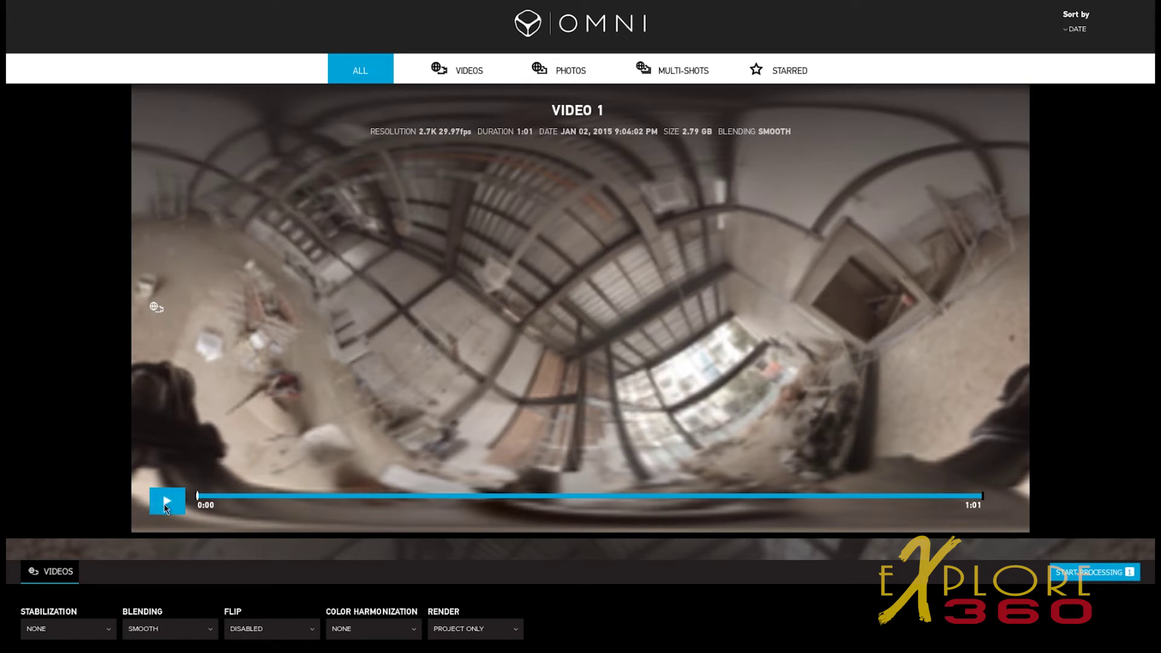
{"action": "left_click", "coordinate": [572, 413]}
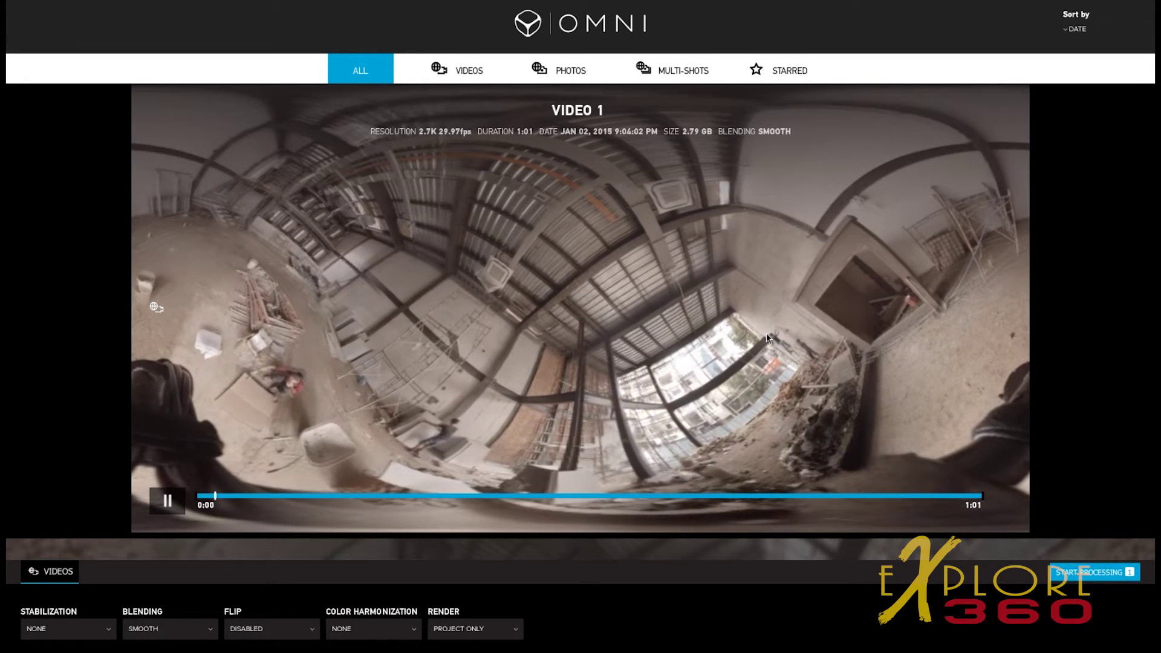
{"action": "left_click", "coordinate": [166, 500]}
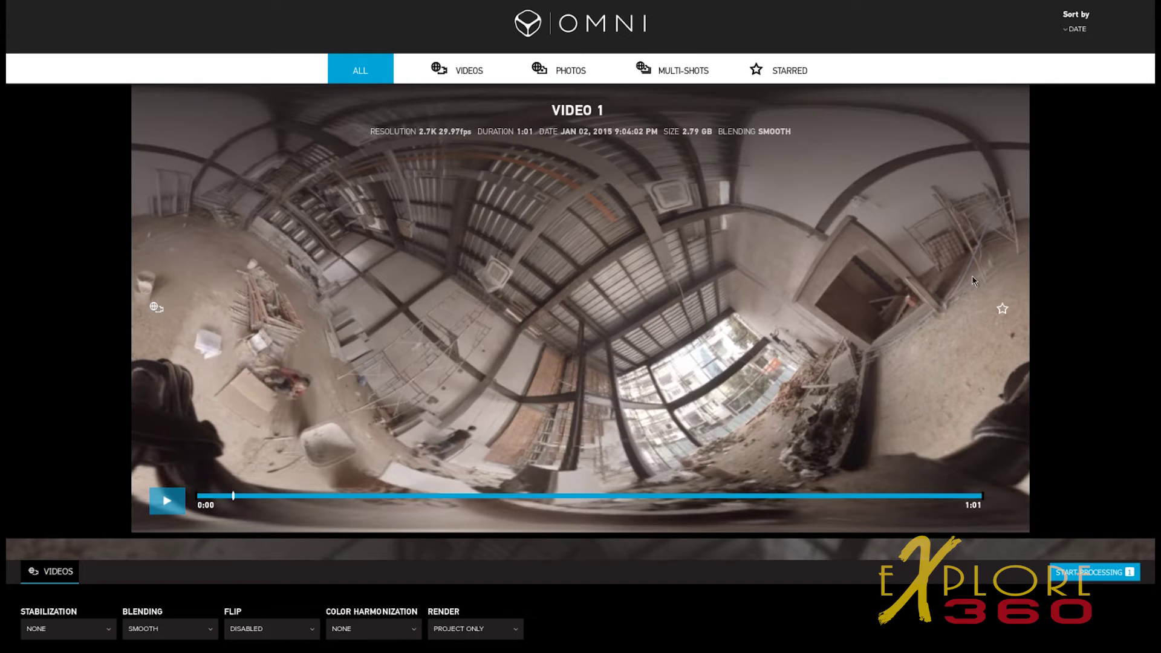
- Play Video 6's preview, then scroll down the list toward Video 25
{"action": "scroll", "coordinate": [913, 417], "scroll_direction": "down", "scroll_amount": 4}
{"action": "scroll", "coordinate": [897, 478], "scroll_direction": "down", "scroll_amount": 5}
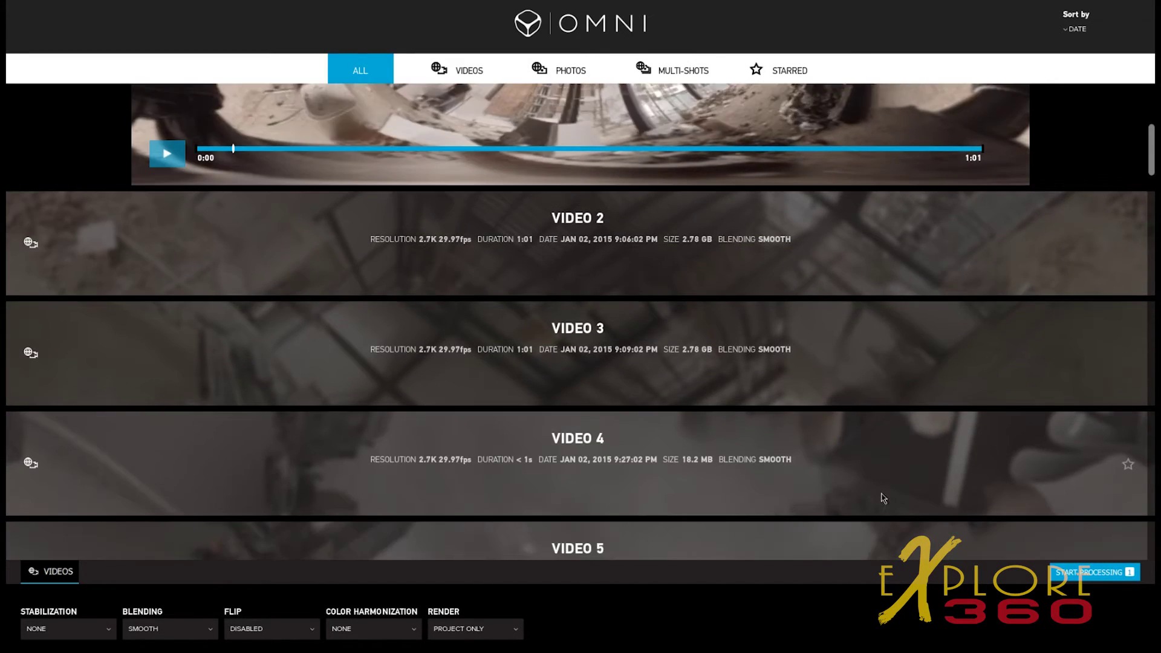
{"action": "scroll", "coordinate": [860, 507], "scroll_direction": "down", "scroll_amount": 2}
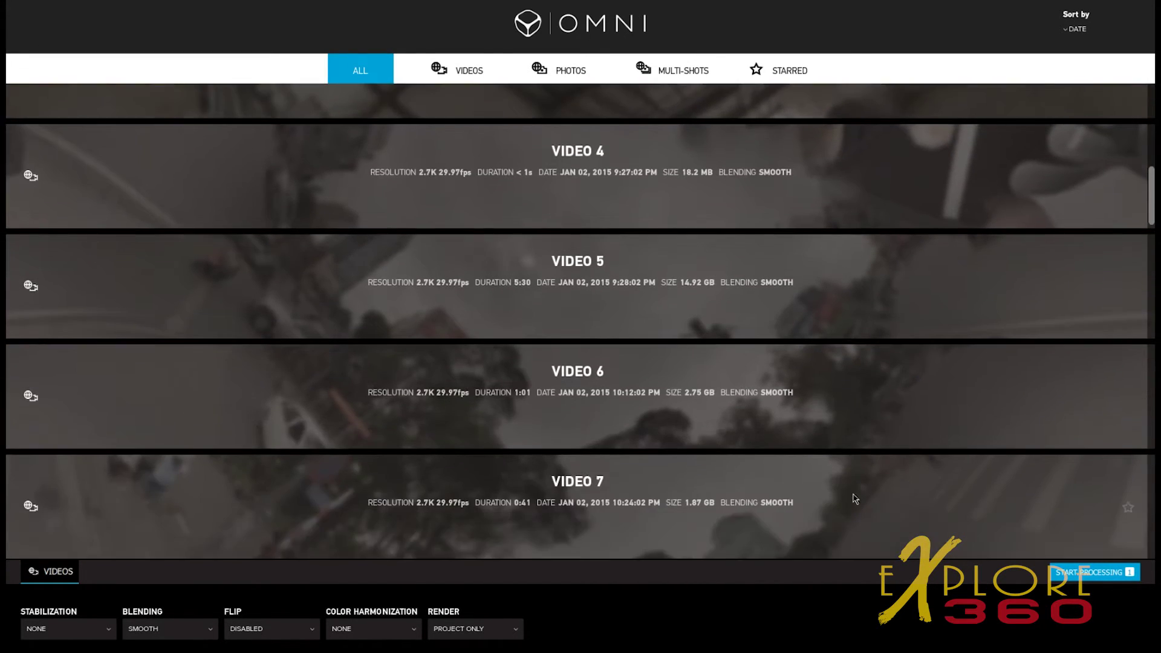
{"action": "left_click", "coordinate": [173, 347]}
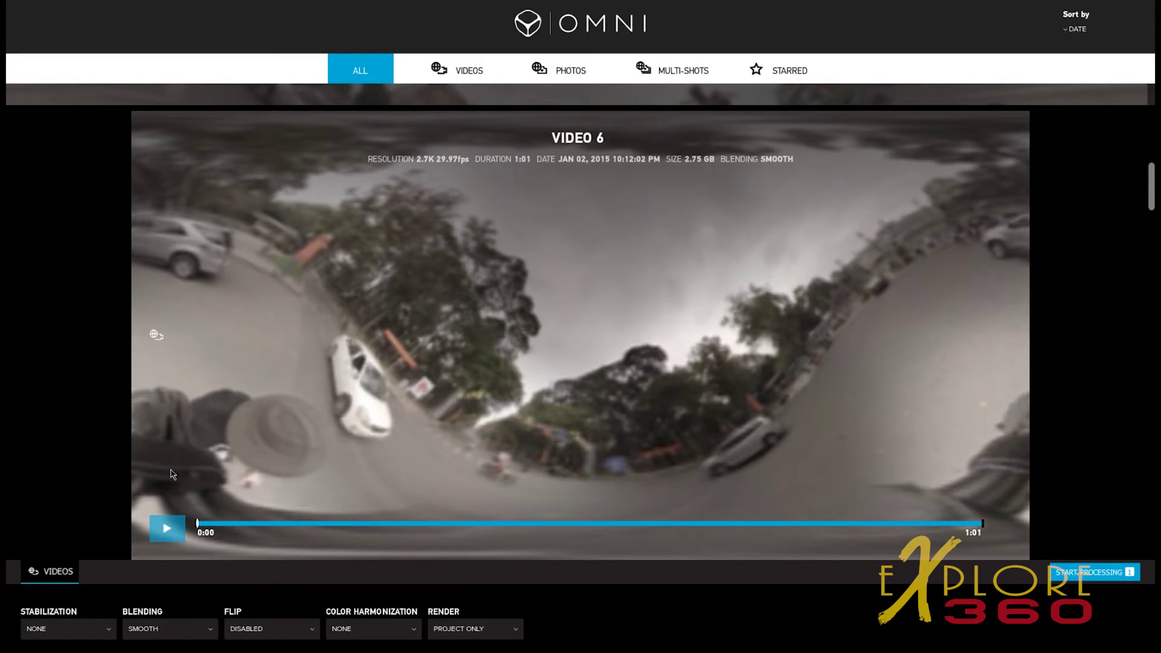
{"action": "key", "text": "space"}
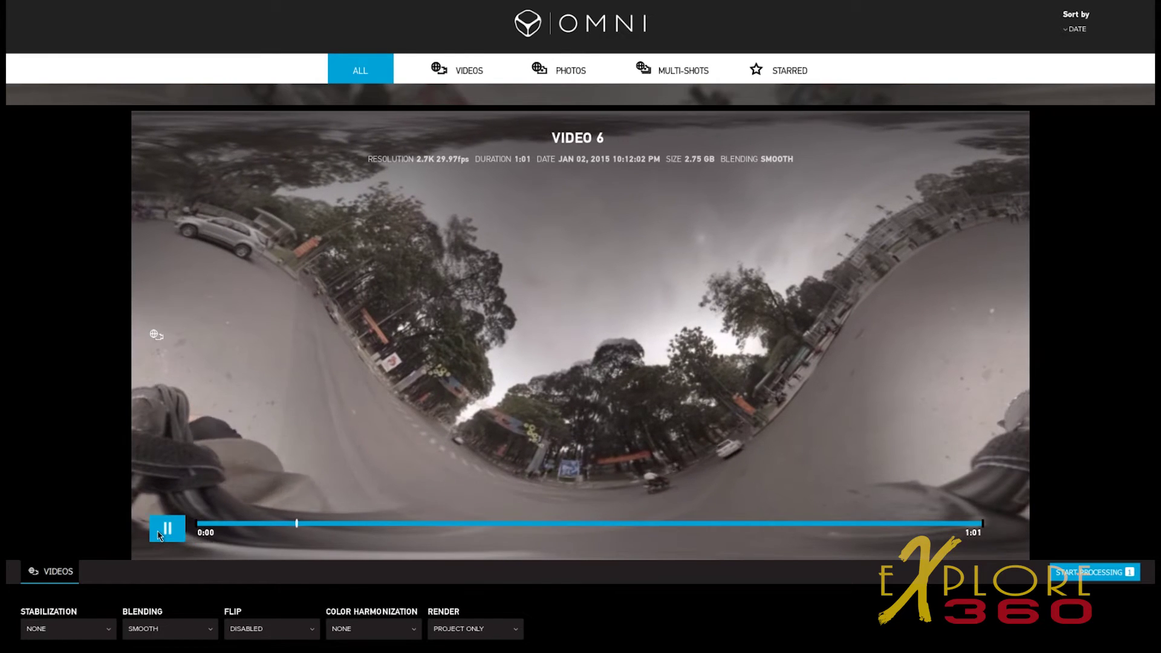
{"action": "scroll", "coordinate": [370, 470], "scroll_direction": "down", "scroll_amount": 15}
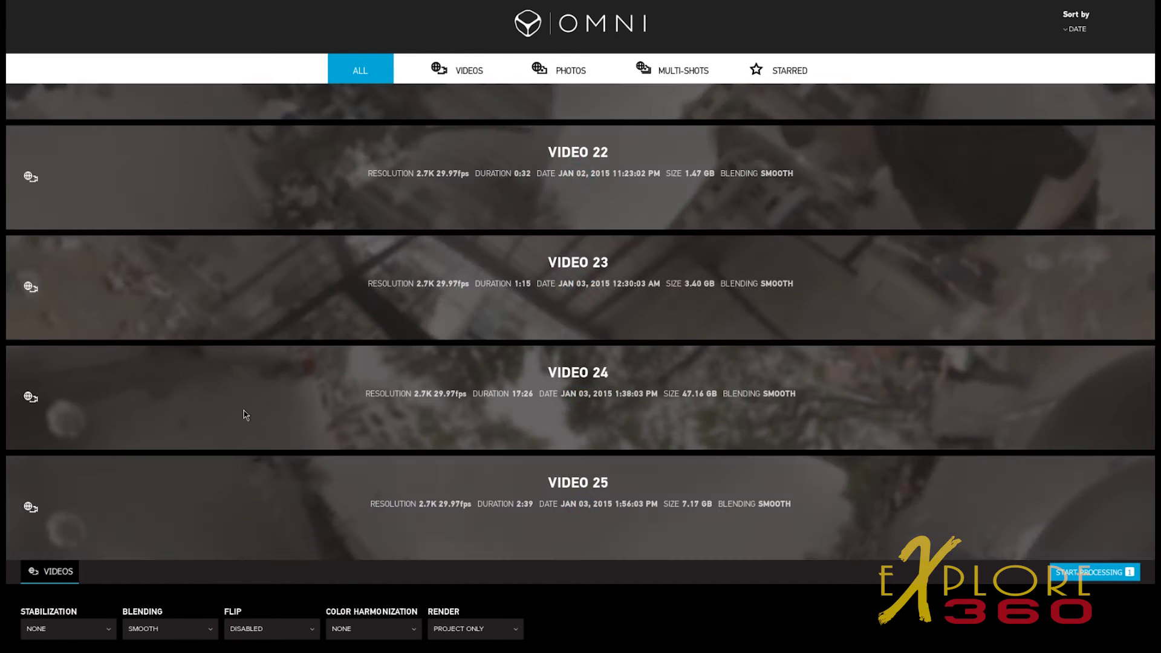
- Play Video 24's preview, skip ahead about three minutes, then pause it
{"action": "left_click", "coordinate": [245, 415]}
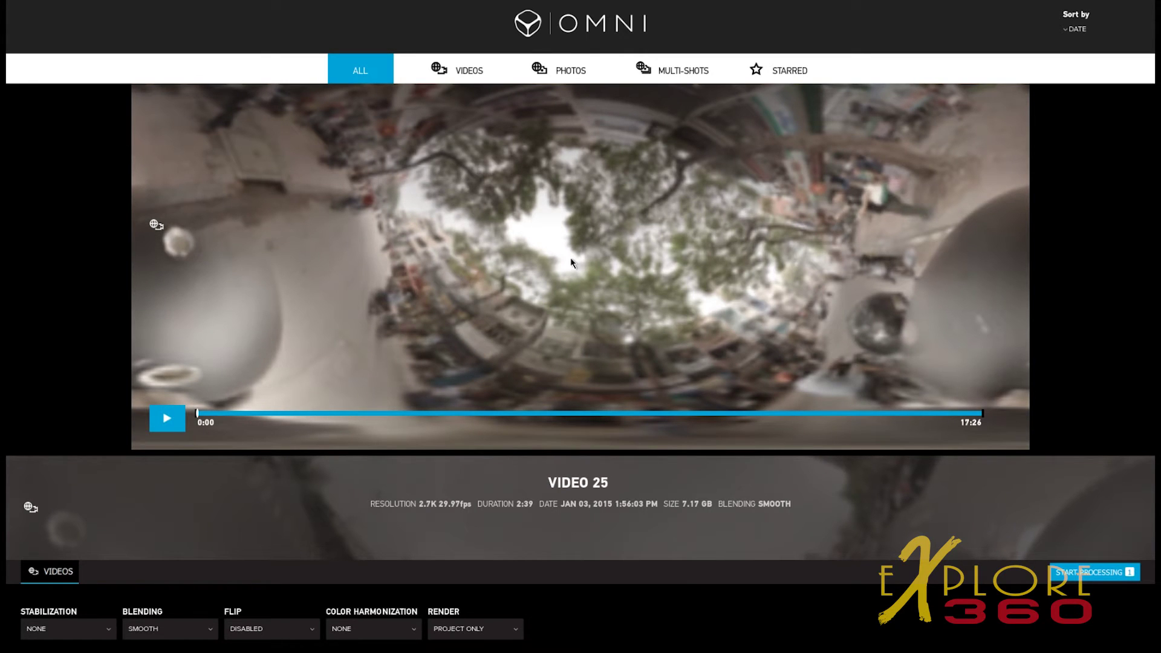
{"action": "left_click", "coordinate": [592, 259]}
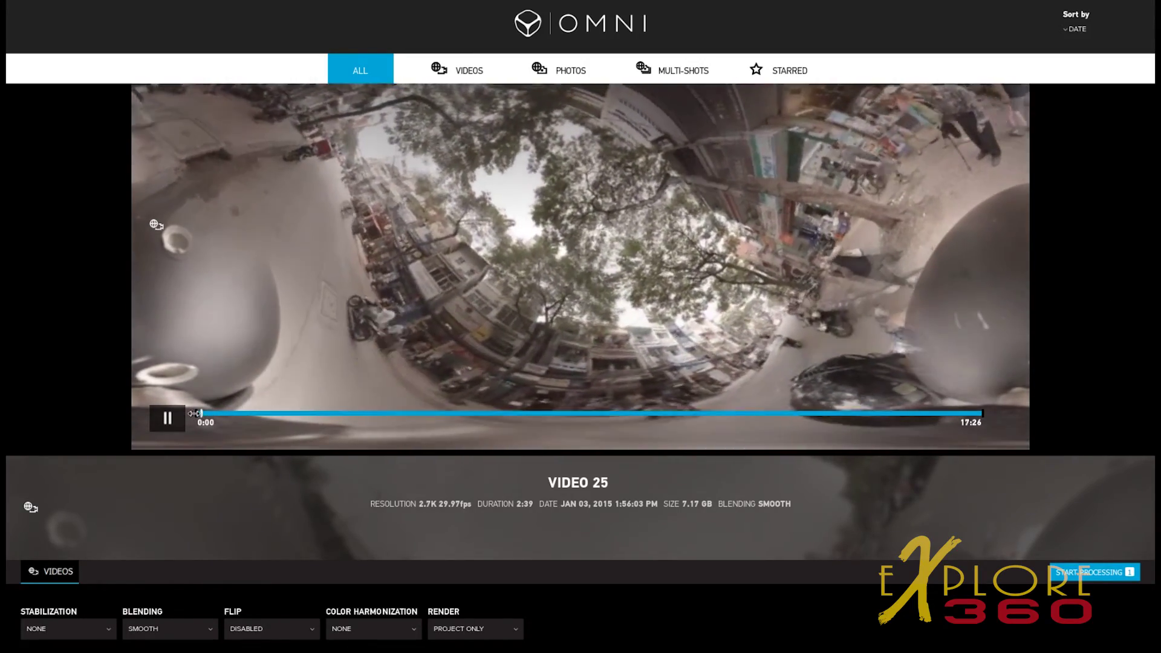
{"action": "left_click_drag", "start_coordinate": [194, 414], "coordinate": [339, 418]}
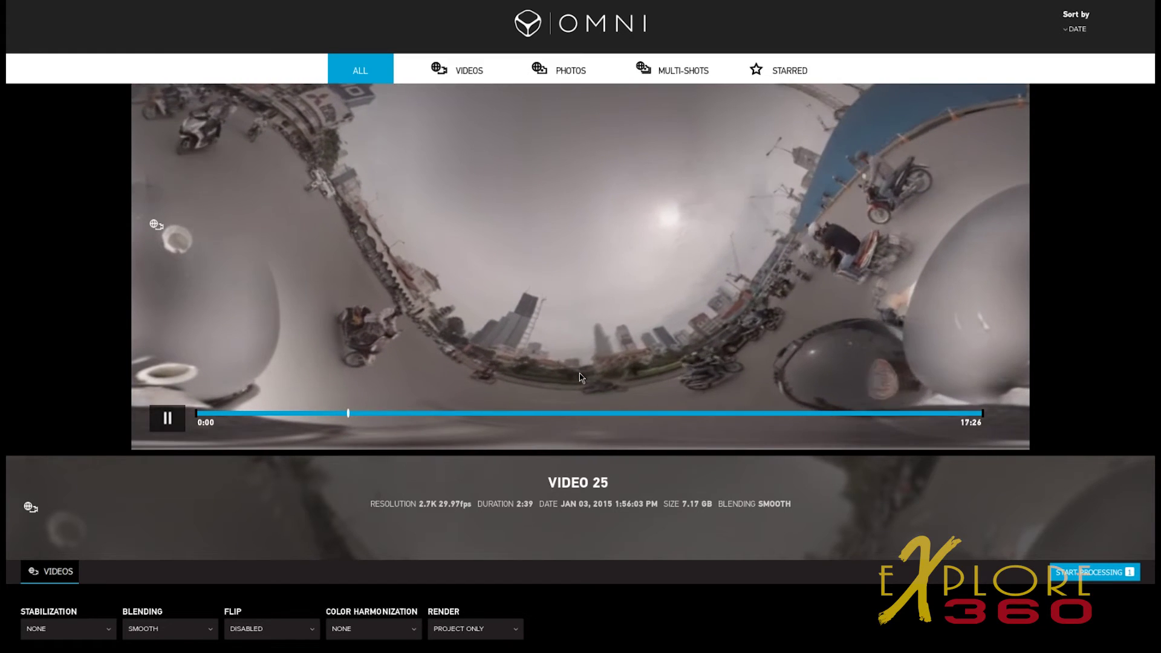
{"action": "key", "text": "space"}
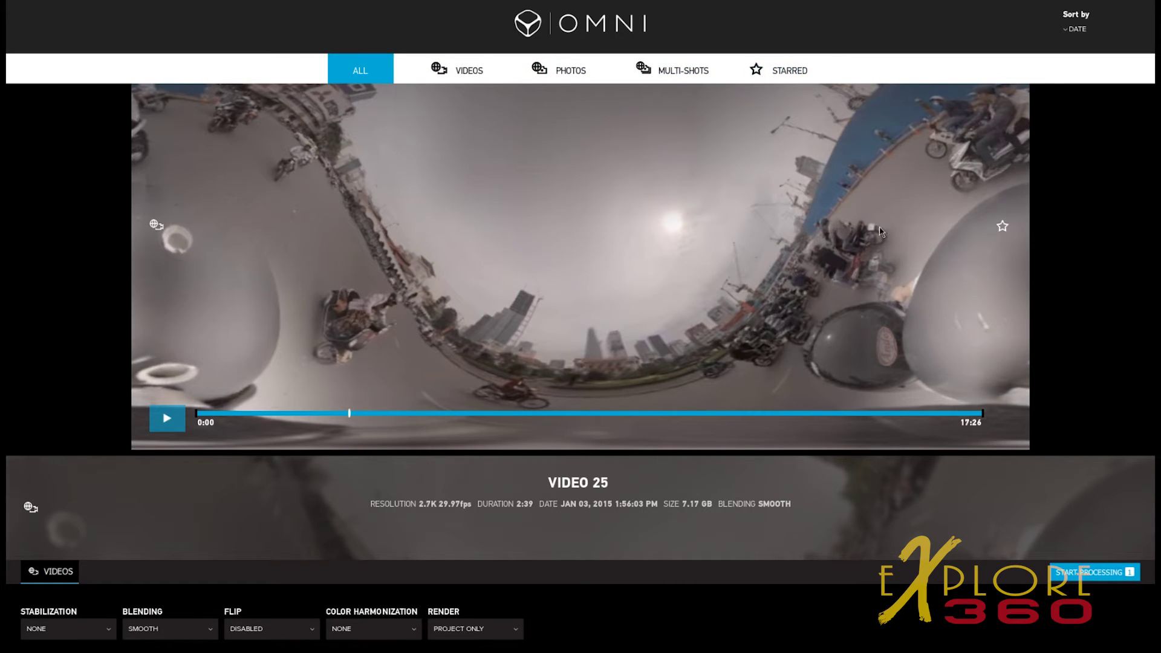
{"action": "scroll", "coordinate": [944, 293], "scroll_direction": "up", "scroll_amount": 2}
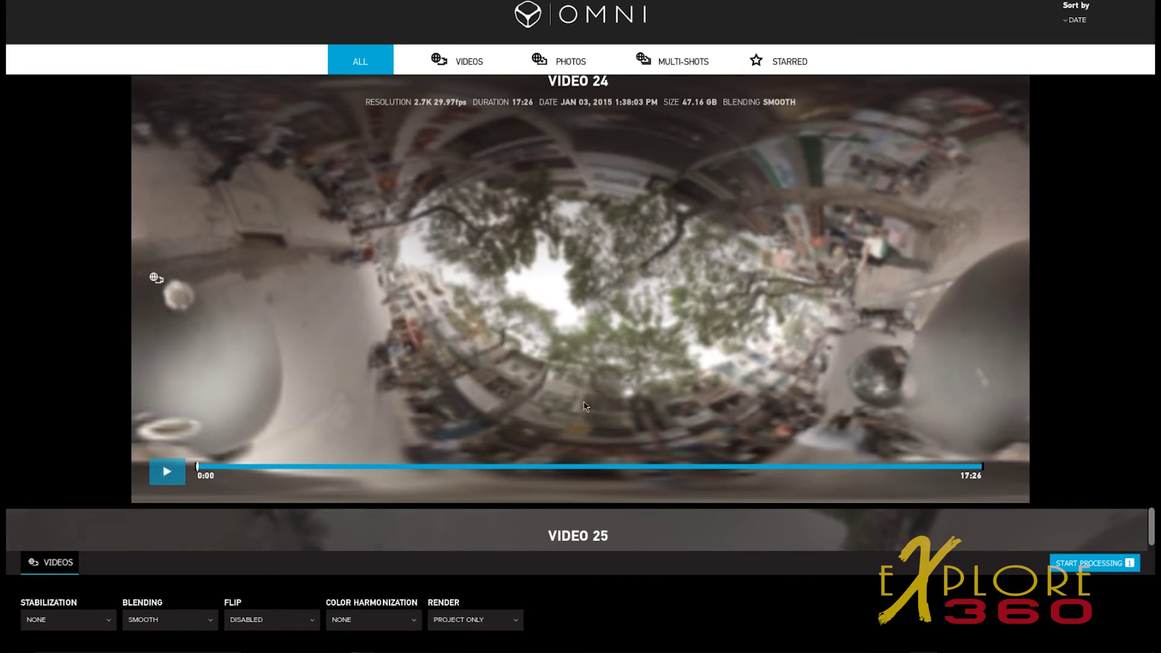
- Set Video 24's stabilization to Software and blending to Smooth
{"action": "left_click", "coordinate": [99, 622]}
{"action": "left_click", "coordinate": [72, 646]}
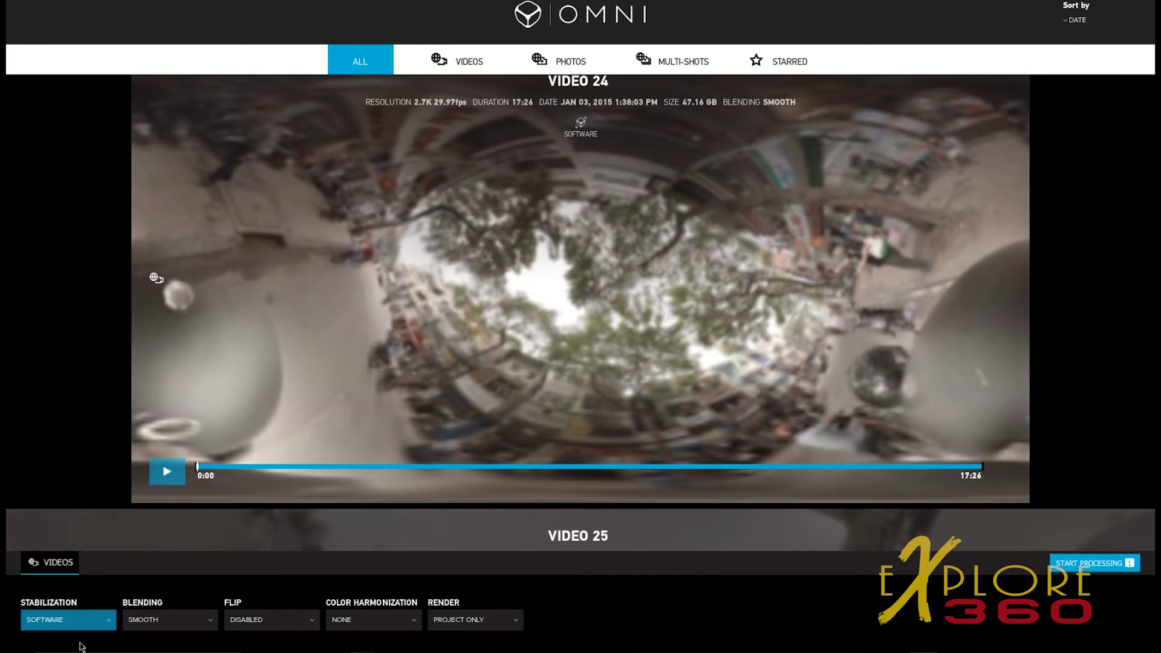
{"action": "left_click", "coordinate": [182, 623]}
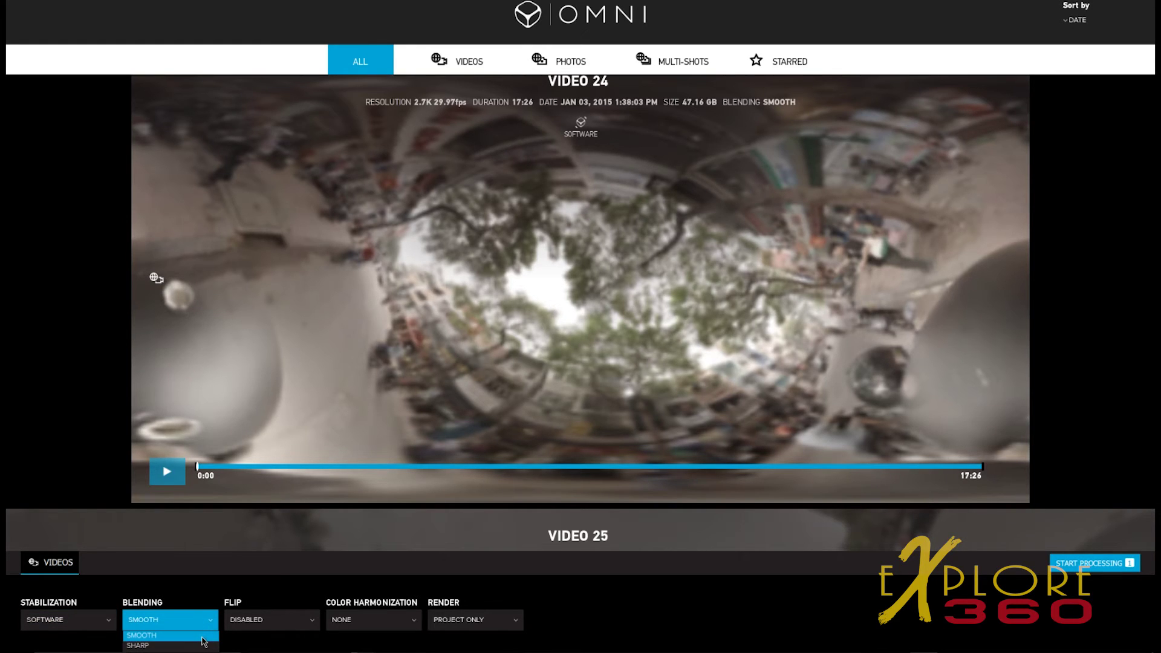
{"action": "left_click", "coordinate": [202, 637]}
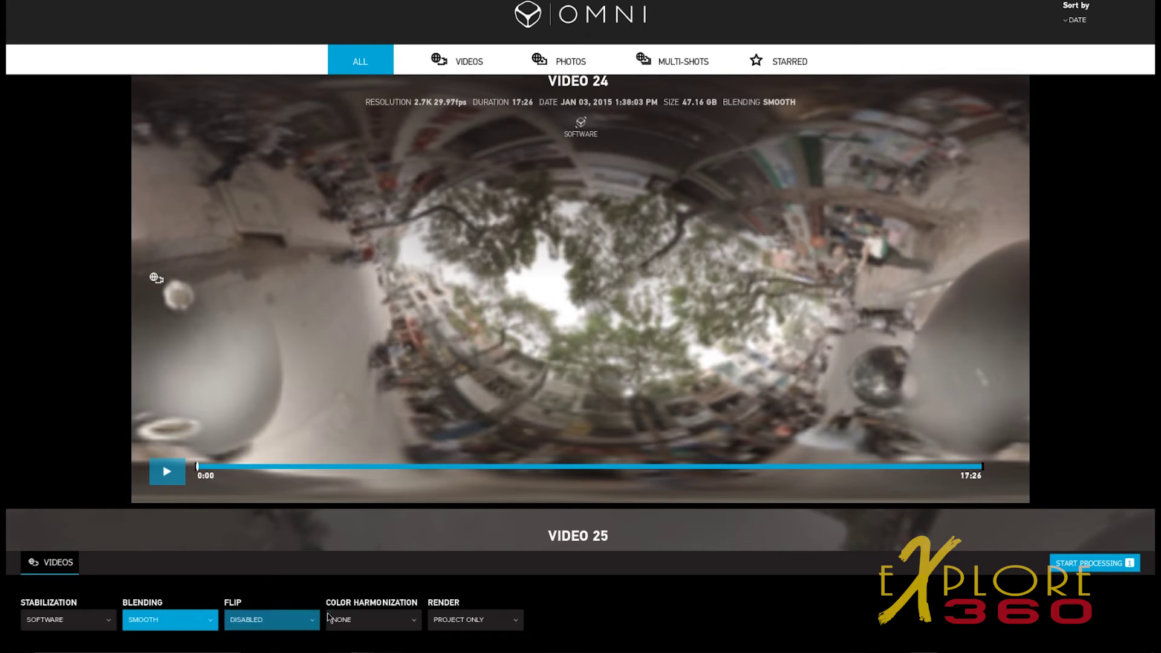
- Set color harmonization to Every 5s, render to Project Only, and start processing
{"action": "left_click", "coordinate": [418, 629]}
{"action": "scroll", "coordinate": [405, 641], "scroll_direction": "down", "scroll_amount": 1}
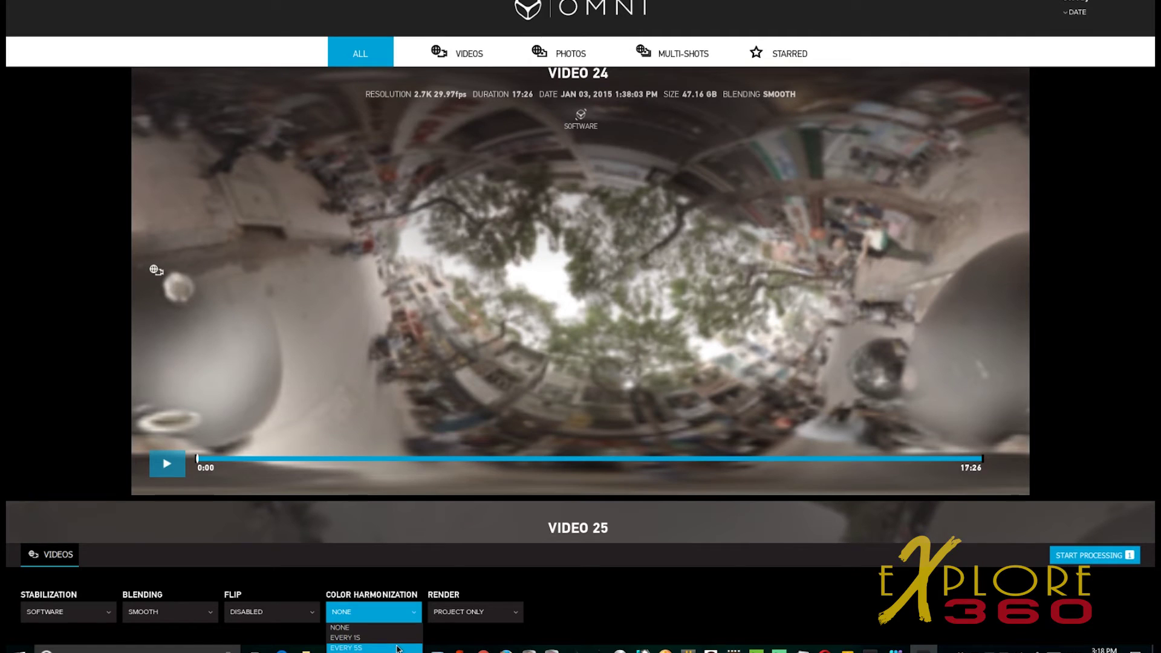
{"action": "left_click", "coordinate": [396, 645]}
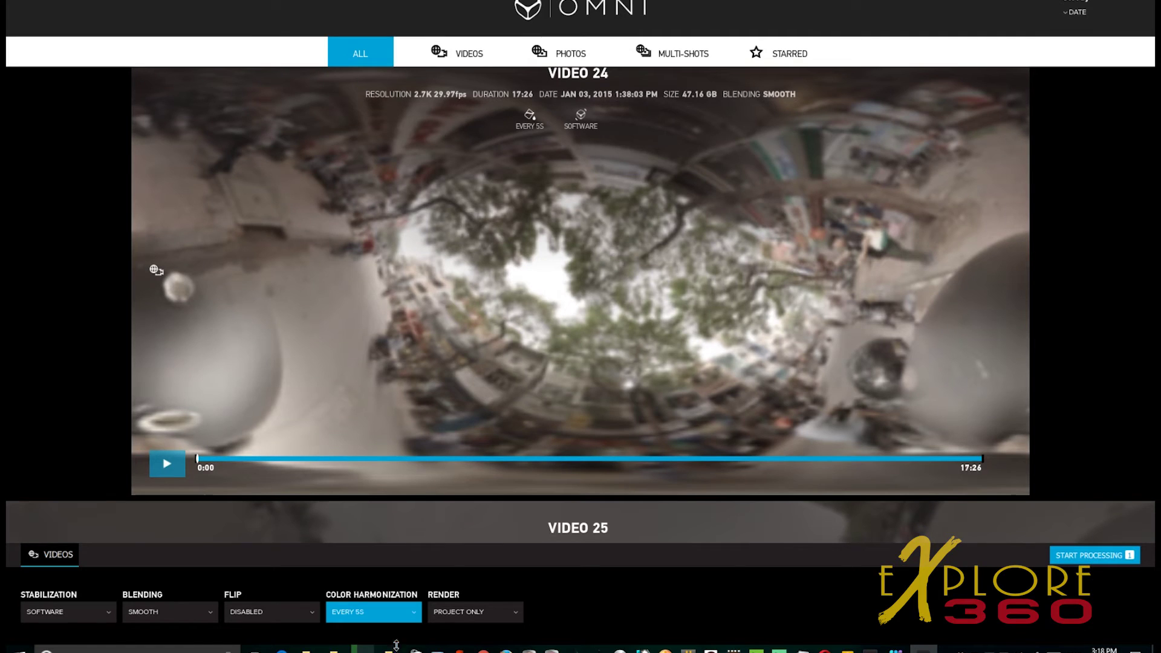
{"action": "left_click", "coordinate": [514, 618]}
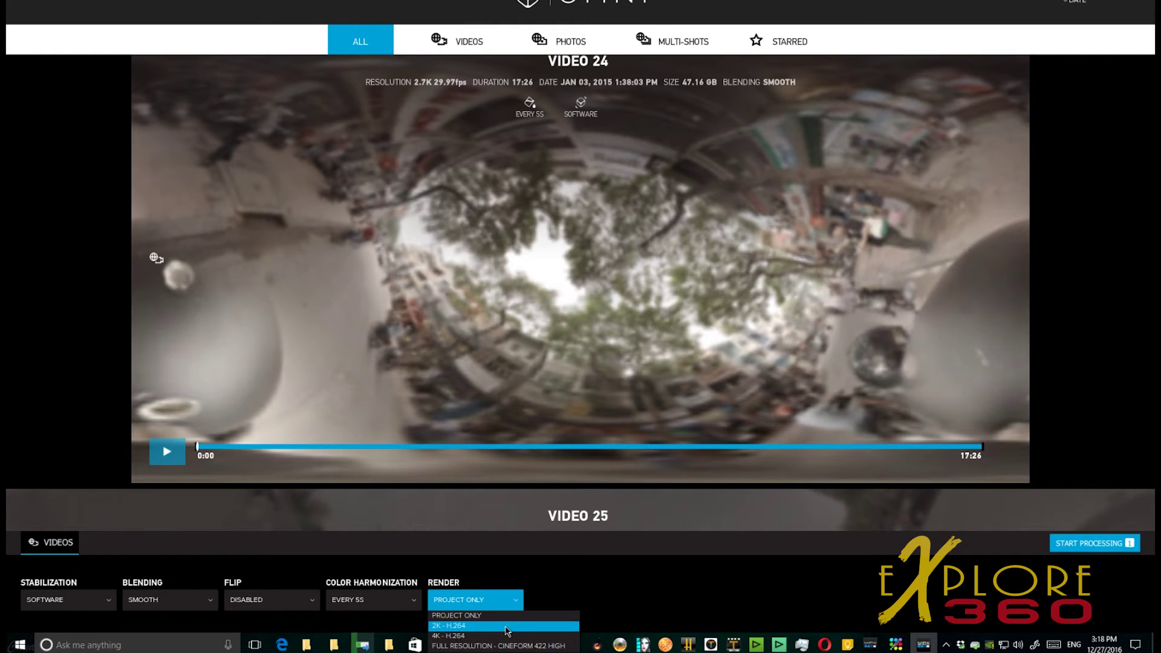
{"action": "left_click", "coordinate": [511, 615]}
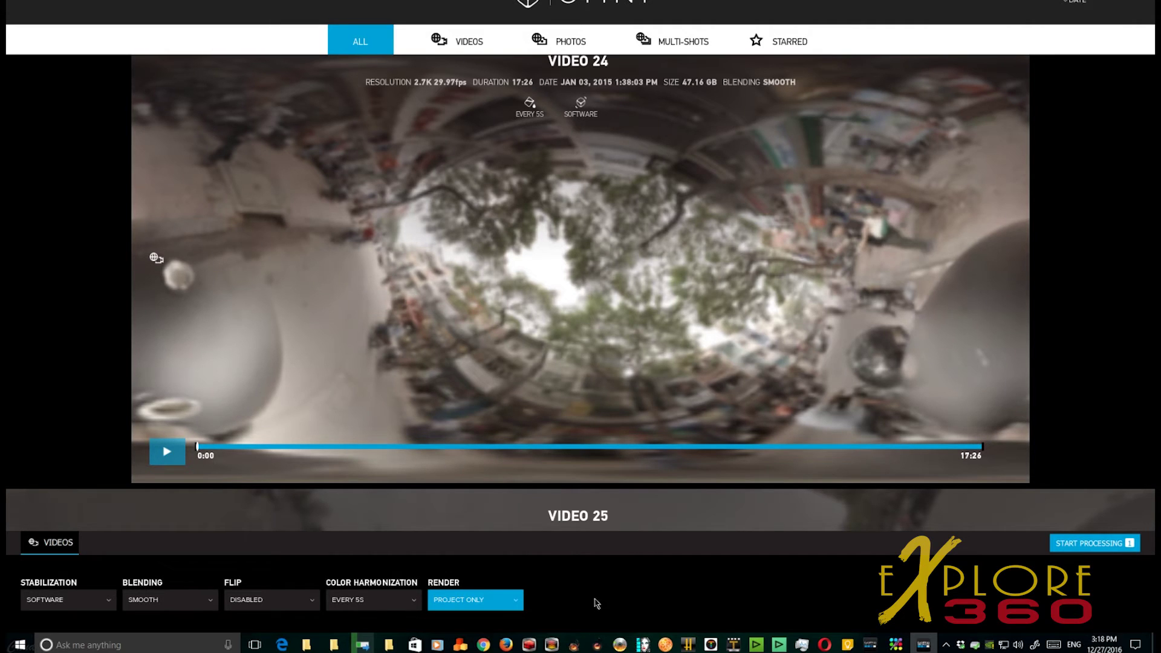
{"action": "scroll", "coordinate": [860, 561], "scroll_direction": "up", "scroll_amount": 1}
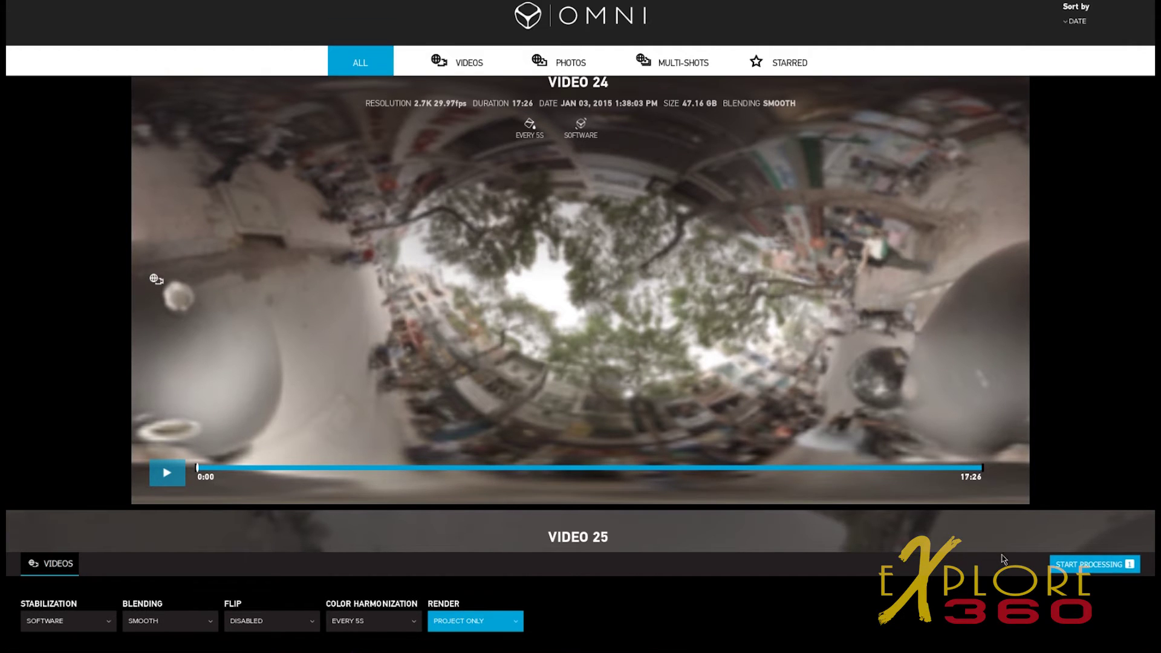
{"action": "left_click", "coordinate": [1108, 566]}
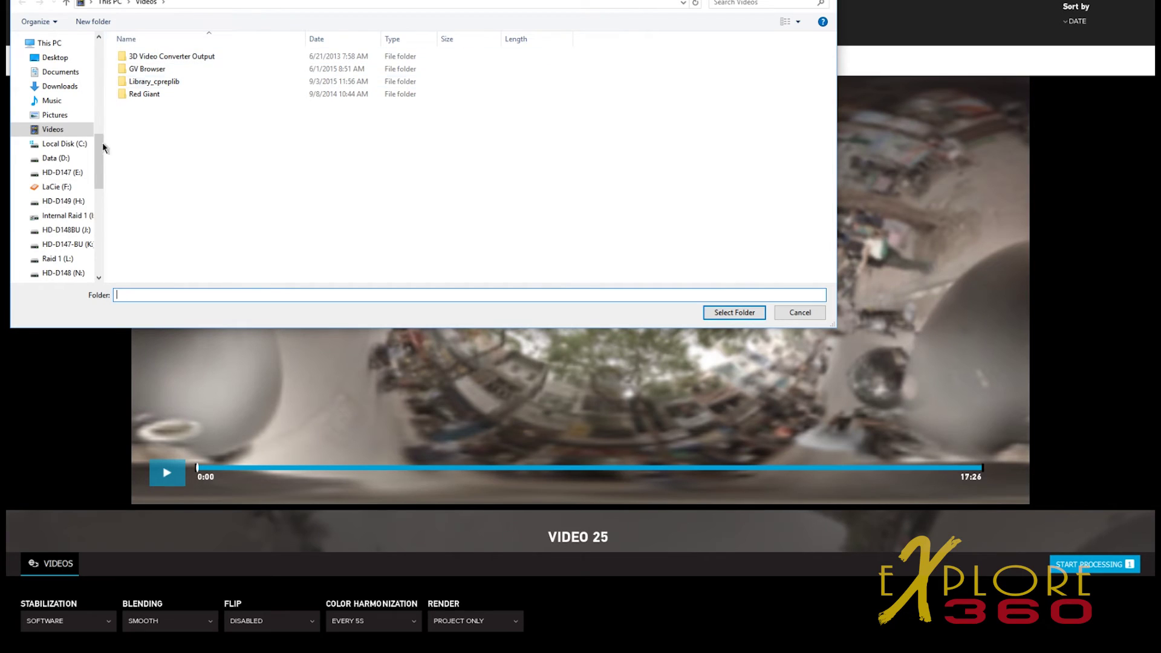
- Navigate the output dialog to I: > All VR > 12-18-2016-Vietnam > 12-19-2016-Around-Town-Motorcycle
{"action": "left_click", "coordinate": [78, 216]}
{"action": "double_click", "coordinate": [128, 55]}
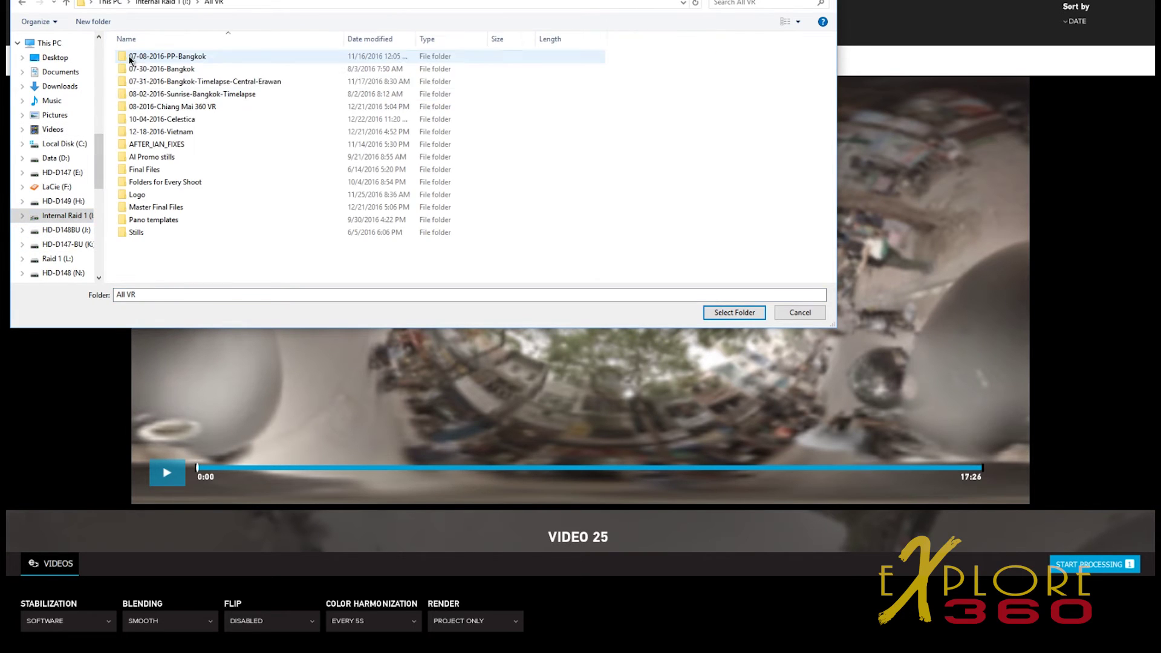
{"action": "double_click", "coordinate": [182, 132]}
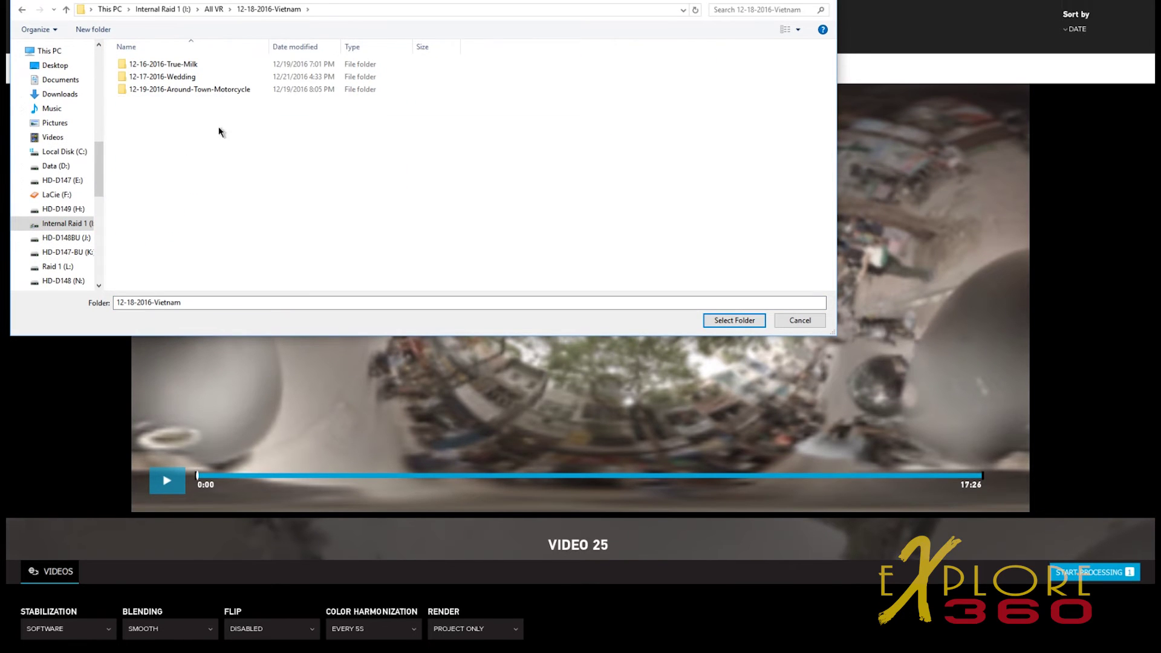
{"action": "double_click", "coordinate": [205, 90]}
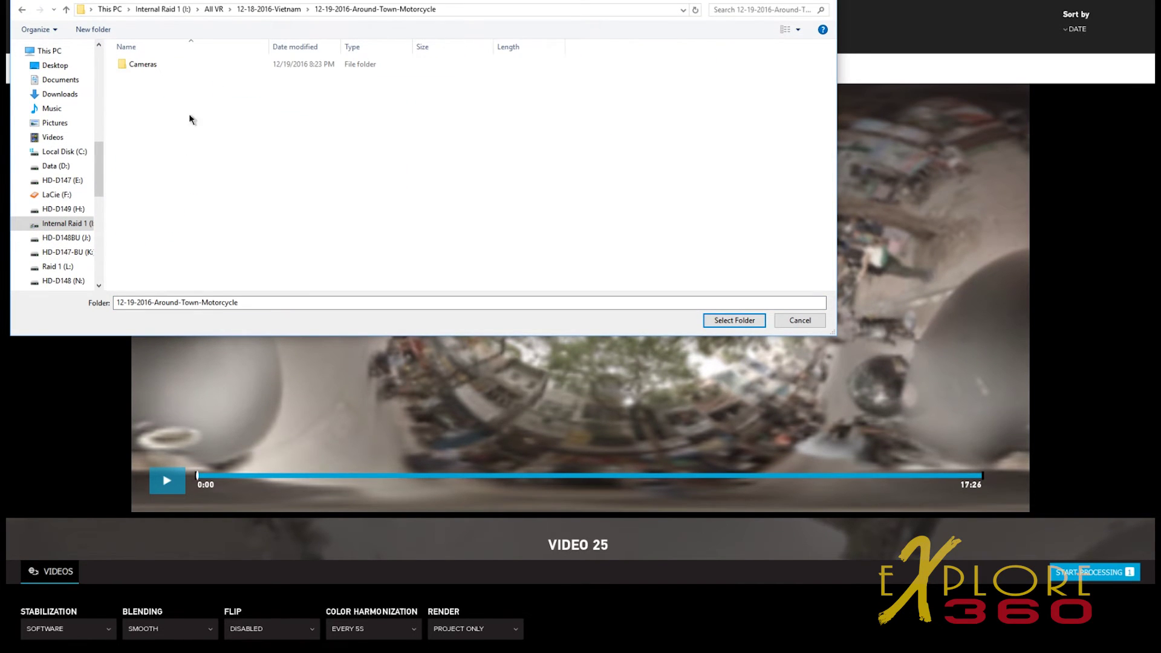
- Create a new folder 'SHOTS' and select it as the output location
{"action": "left_click", "coordinate": [93, 29]}
{"action": "type", "text": "SHOTS"}
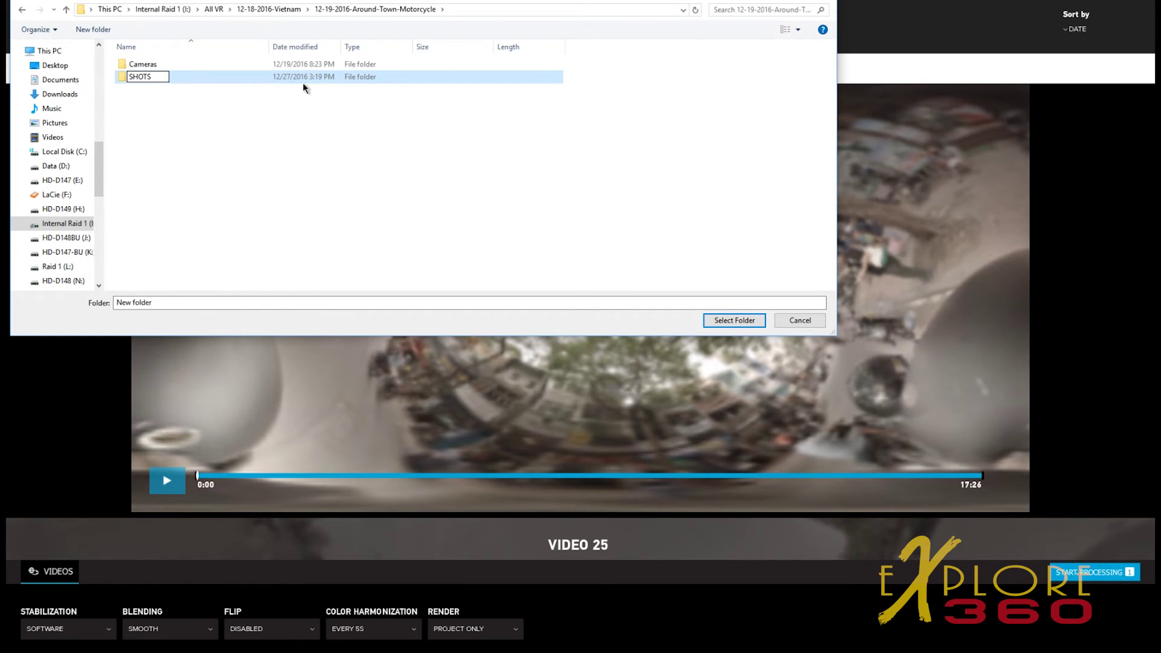
{"action": "left_click", "coordinate": [273, 147]}
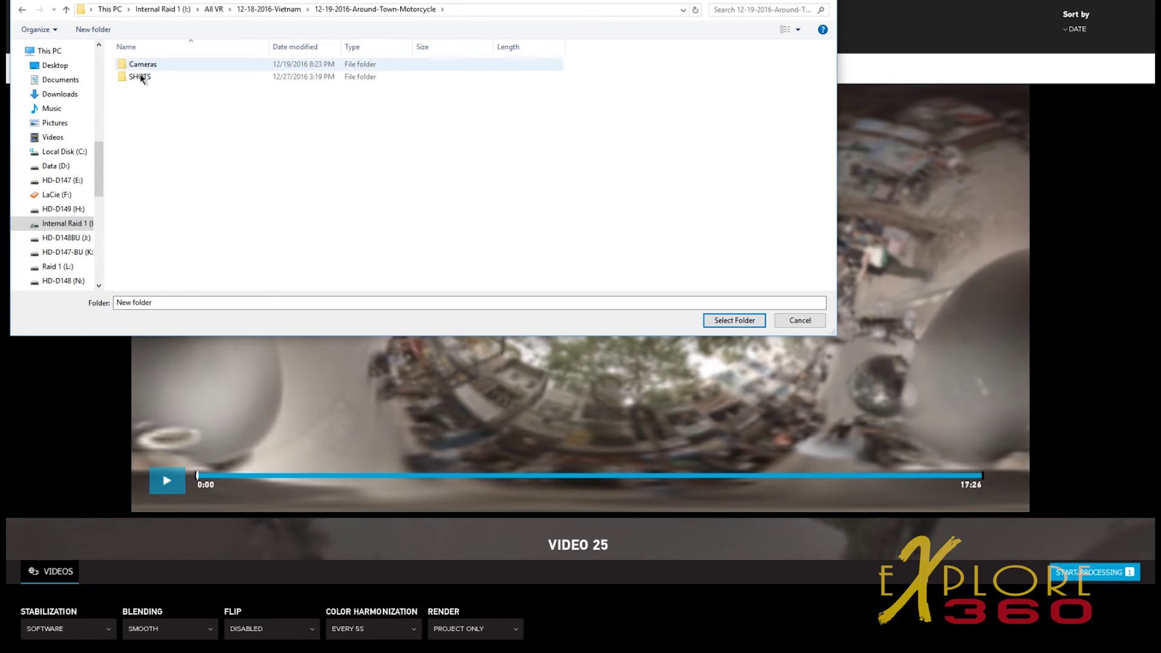
{"action": "left_click", "coordinate": [156, 77]}
{"action": "left_click", "coordinate": [737, 321]}
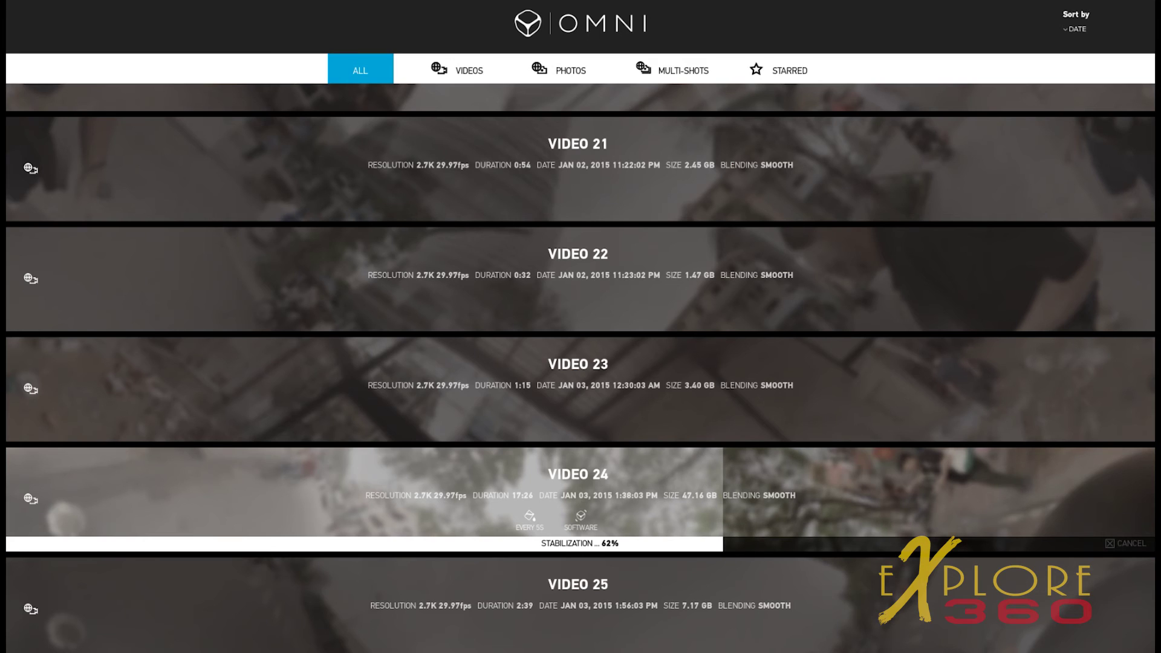
- Wait for Video 24's stabilization pass to reach 62%
{"action": "key", "text": "super+g"}
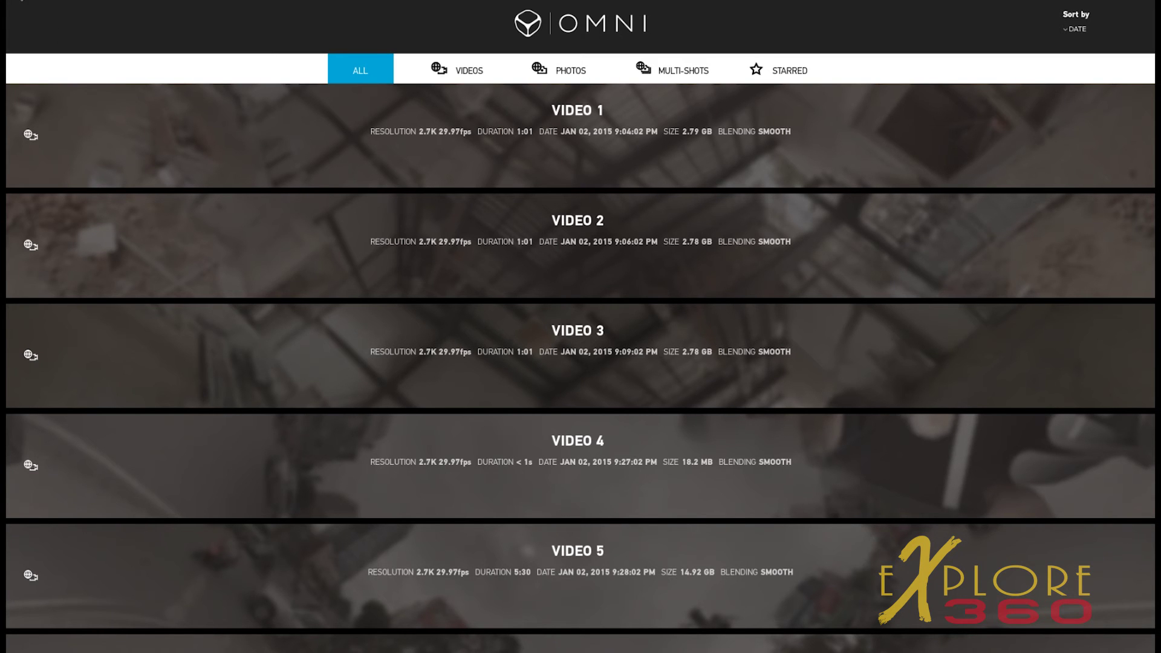
- In Preferences, default video stabilization to Software and color harmonization to Every 5s
{"action": "left_click", "coordinate": [21, 1]}
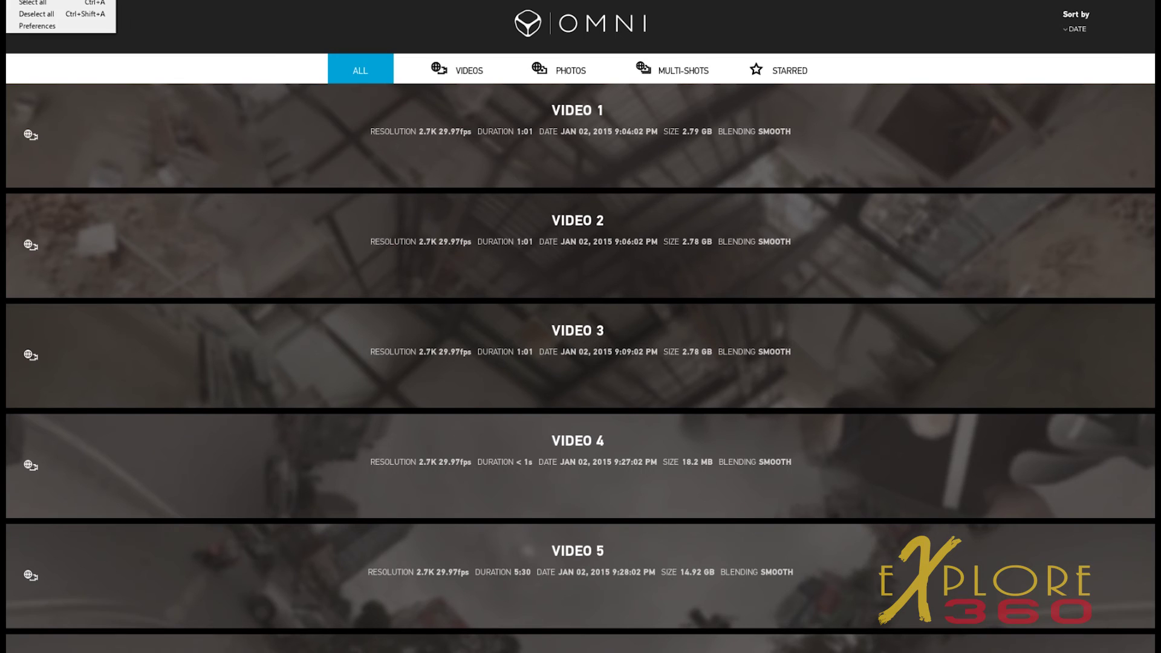
{"action": "left_click", "coordinate": [27, 28]}
{"action": "left_click", "coordinate": [440, 115]}
{"action": "left_click", "coordinate": [409, 135]}
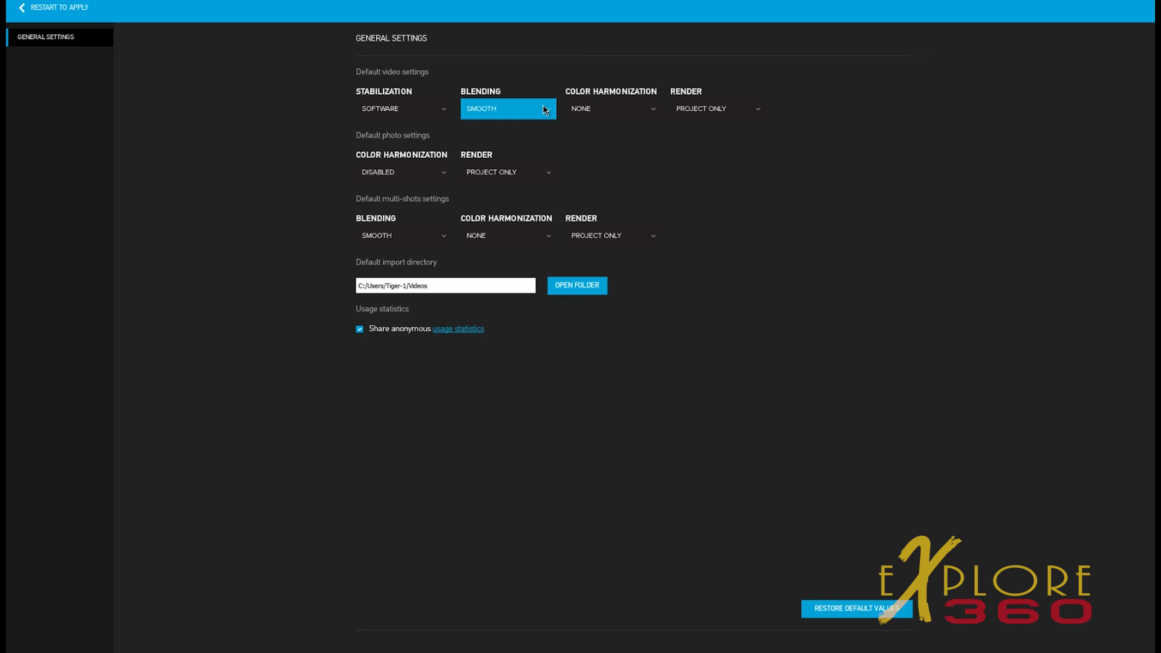
{"action": "left_click", "coordinate": [644, 109]}
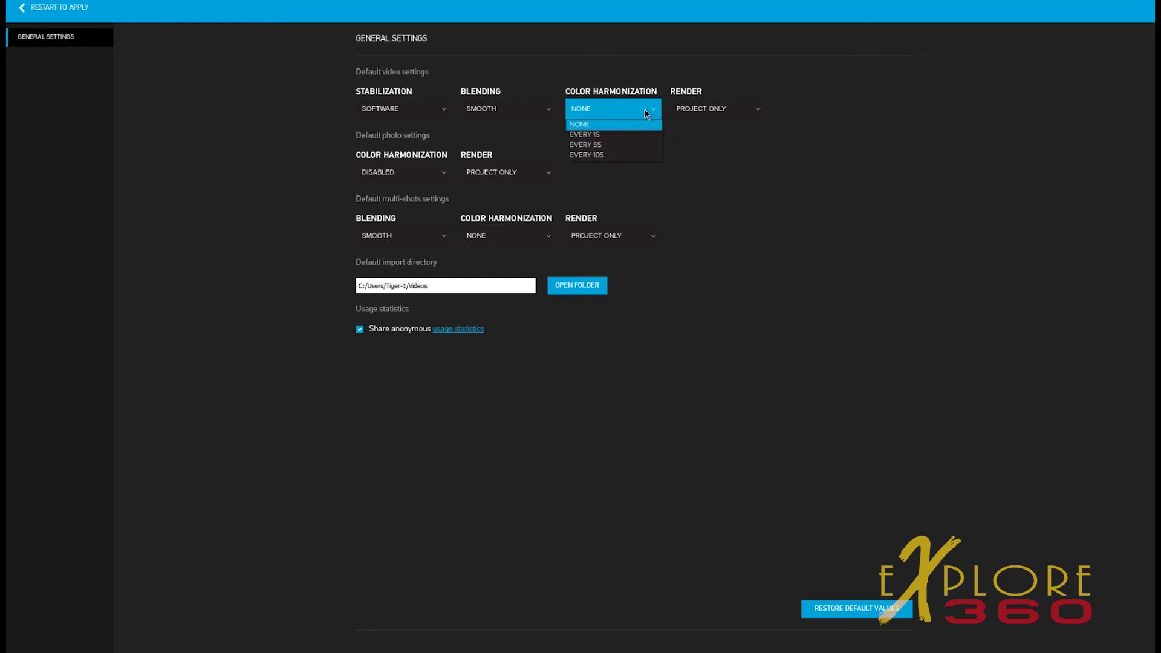
{"action": "left_click", "coordinate": [619, 146]}
- Keep Project Only as the default video render and enable photo color harmonization
{"action": "left_click", "coordinate": [753, 115]}
{"action": "left_click", "coordinate": [733, 194]}
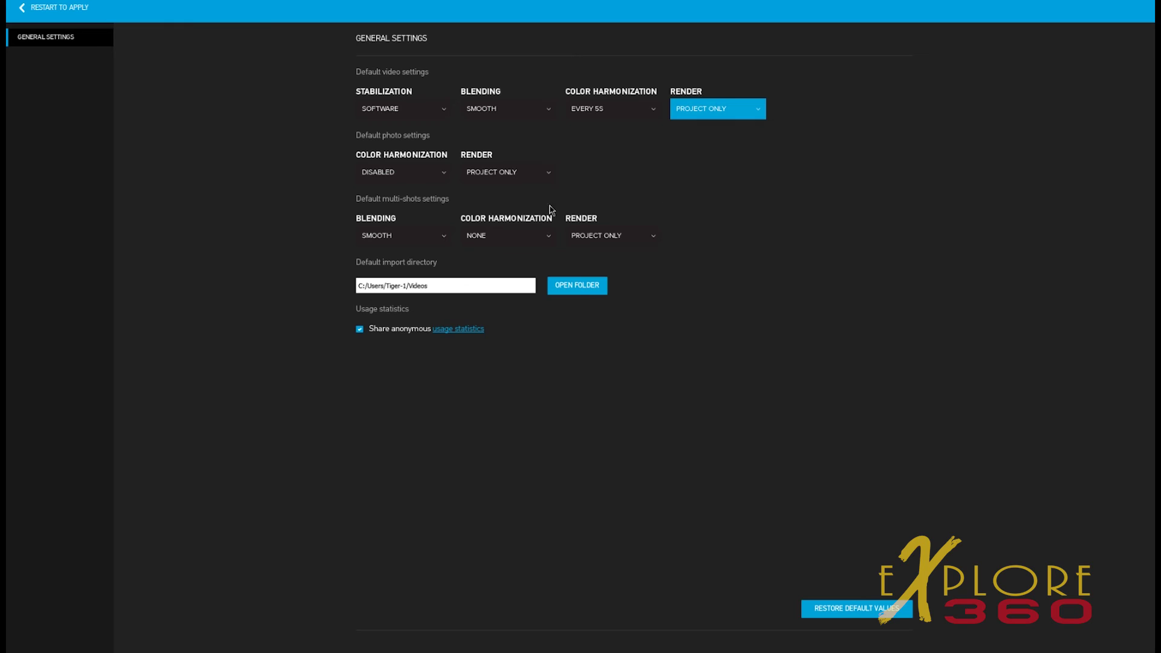
{"action": "left_click", "coordinate": [439, 173]}
{"action": "left_click", "coordinate": [437, 194]}
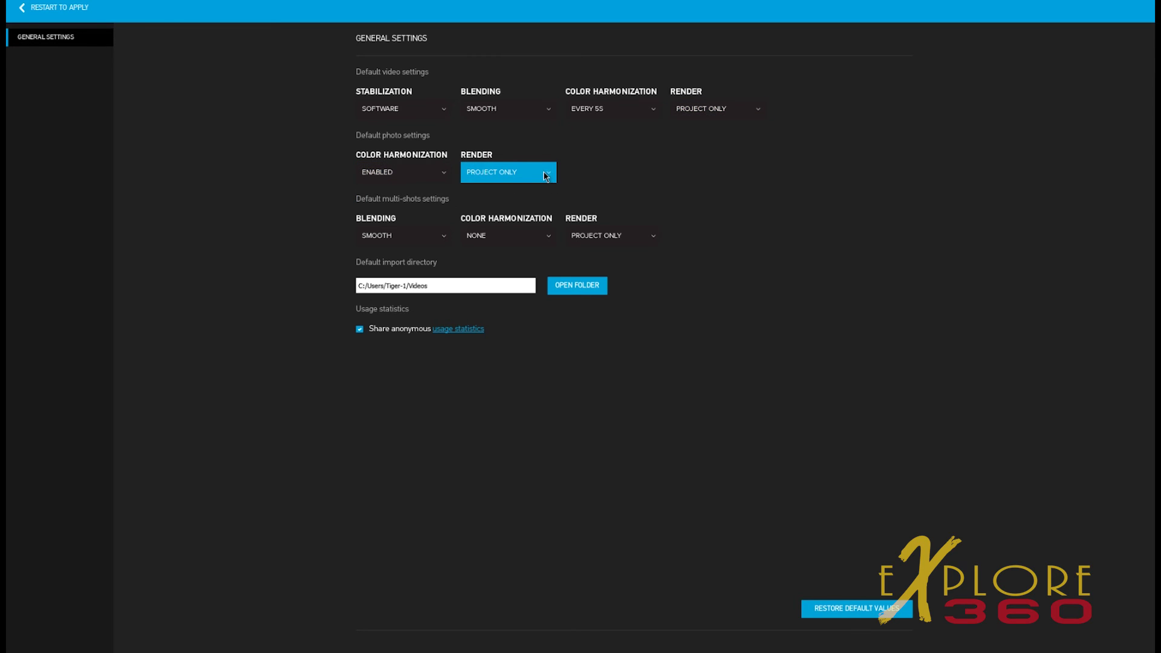
{"action": "left_click", "coordinate": [546, 176]}
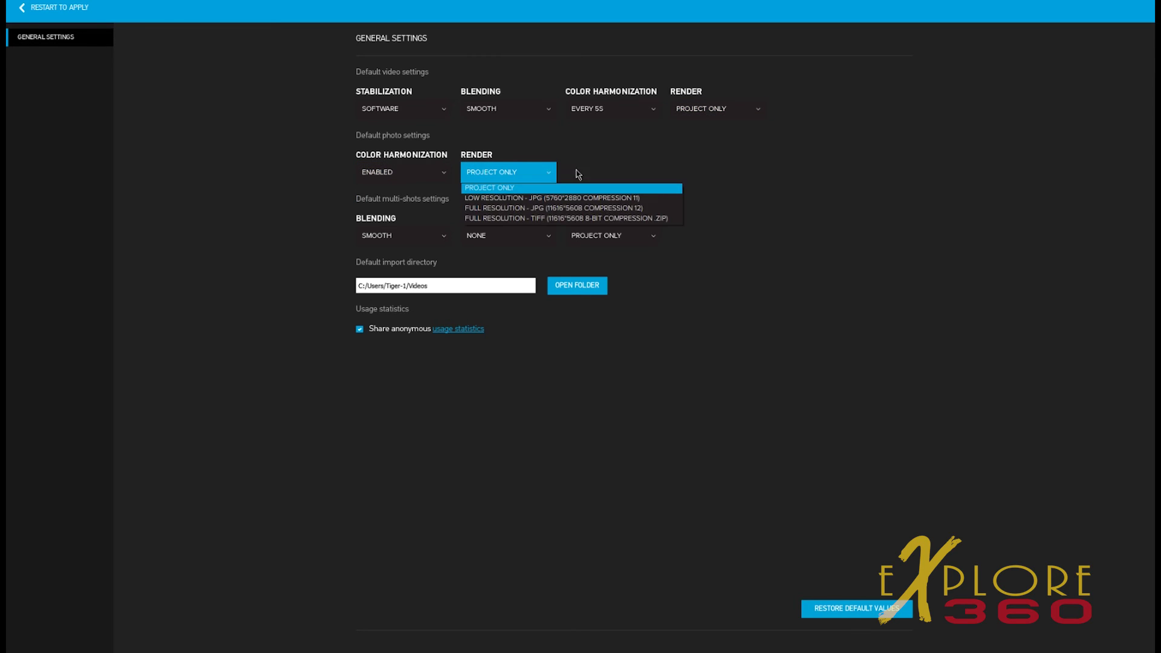
- Set default photo render to Full Resolution - TIFF, keeping multi-shot blending Smooth
{"action": "left_click", "coordinate": [665, 219]}
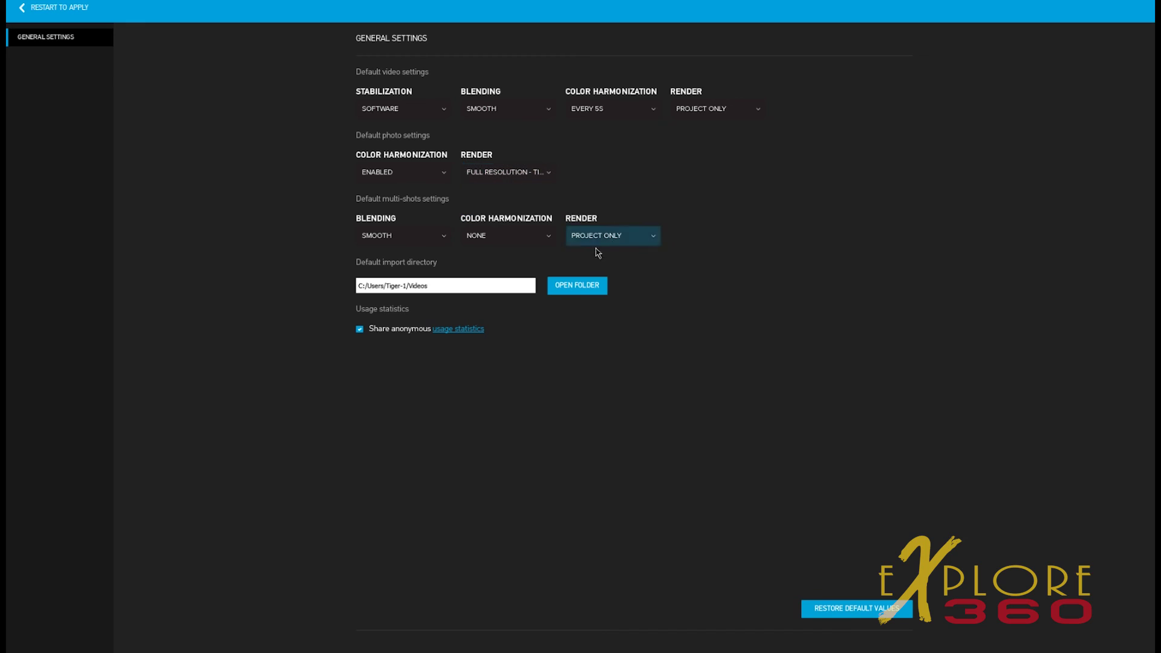
{"action": "left_click", "coordinate": [438, 236]}
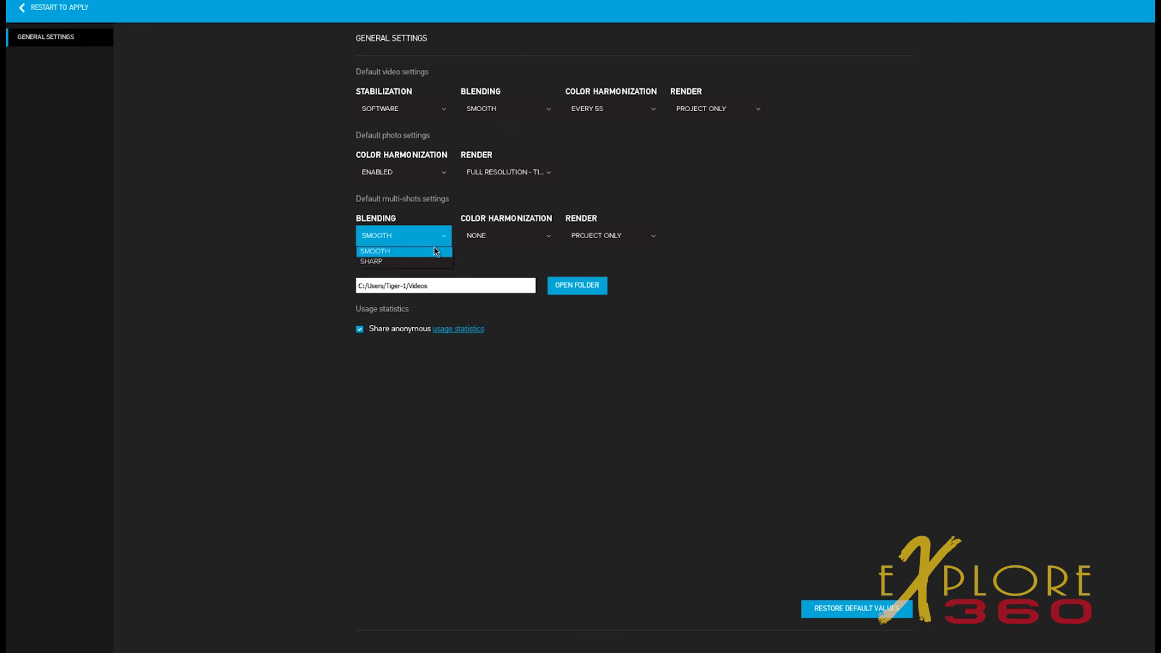
{"action": "left_click", "coordinate": [747, 207]}
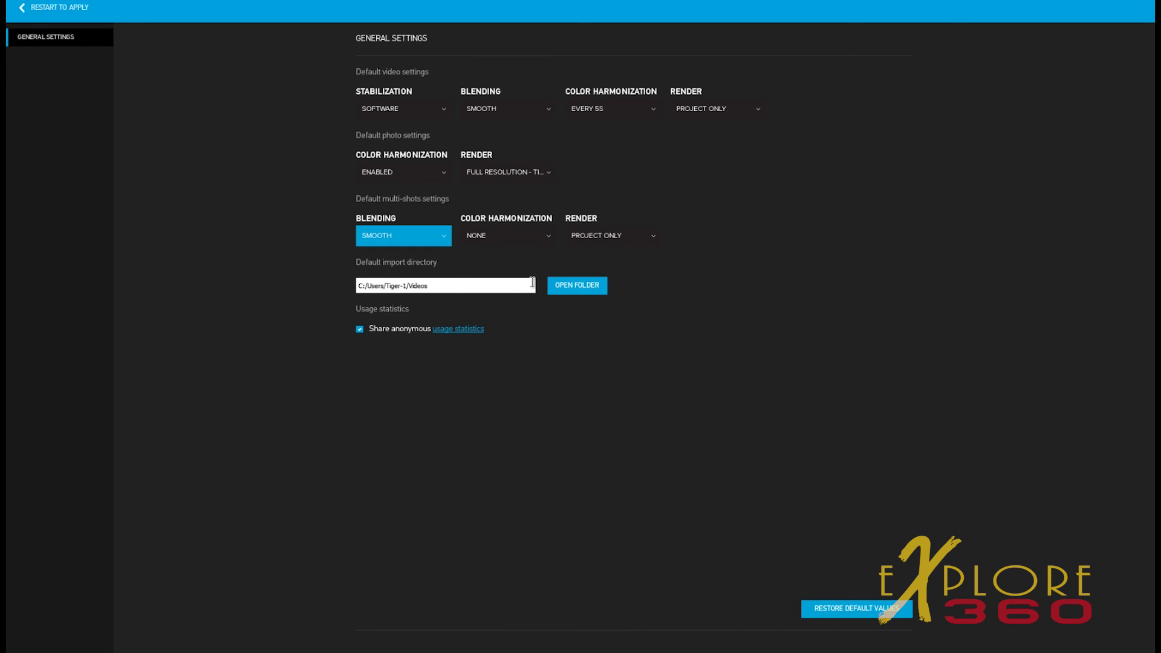